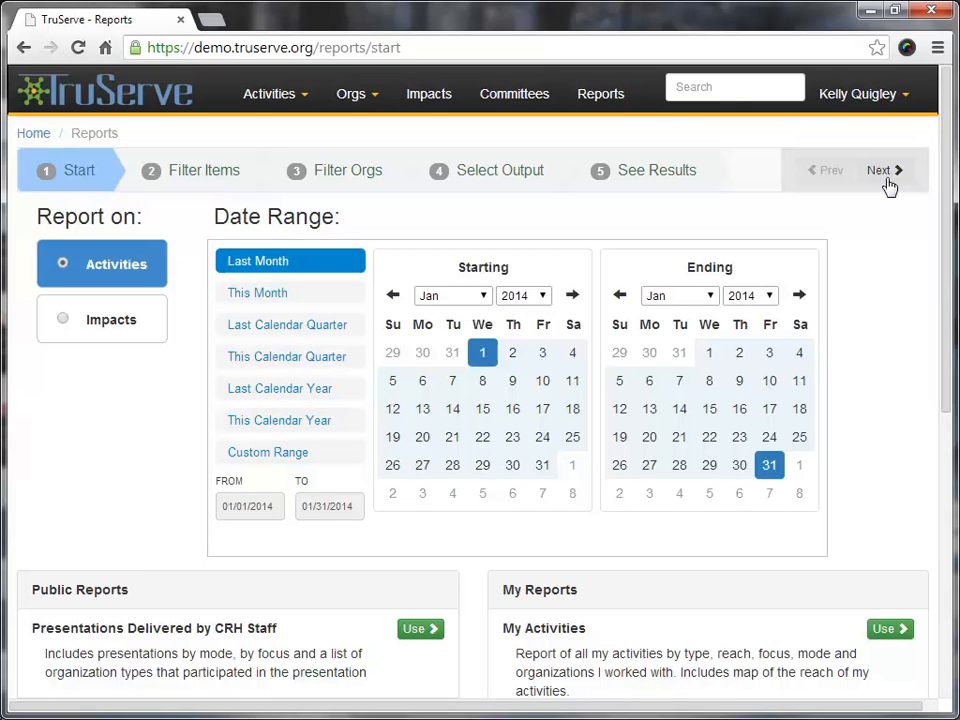
Try filtering the activities by the SORH goal Strengthen Federal/State Partnerships, and clear that filter
click(209, 176)
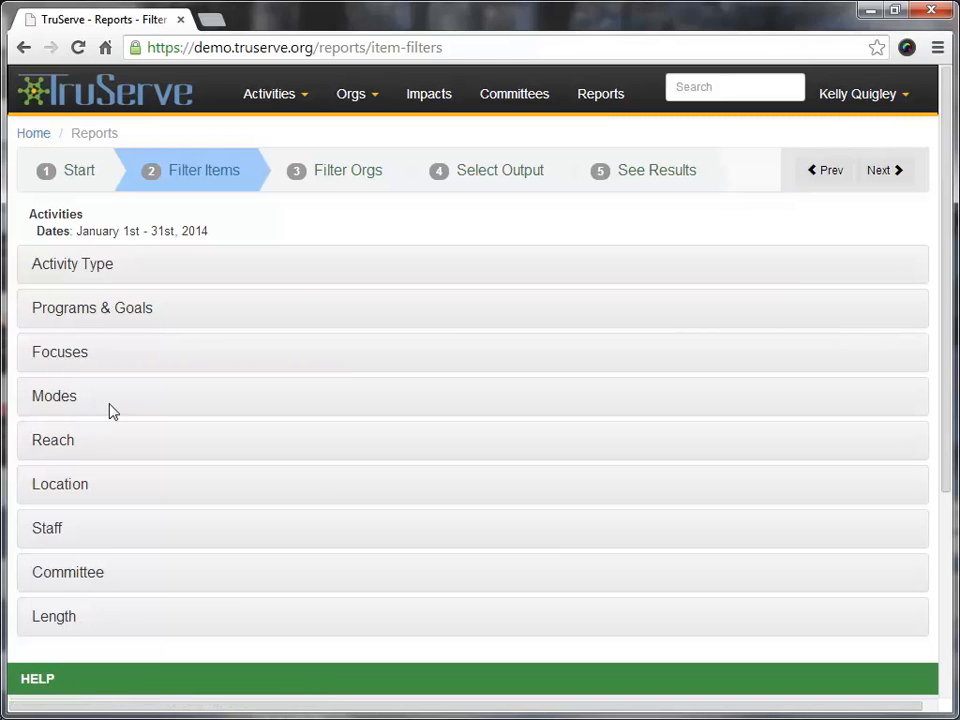
click(130, 318)
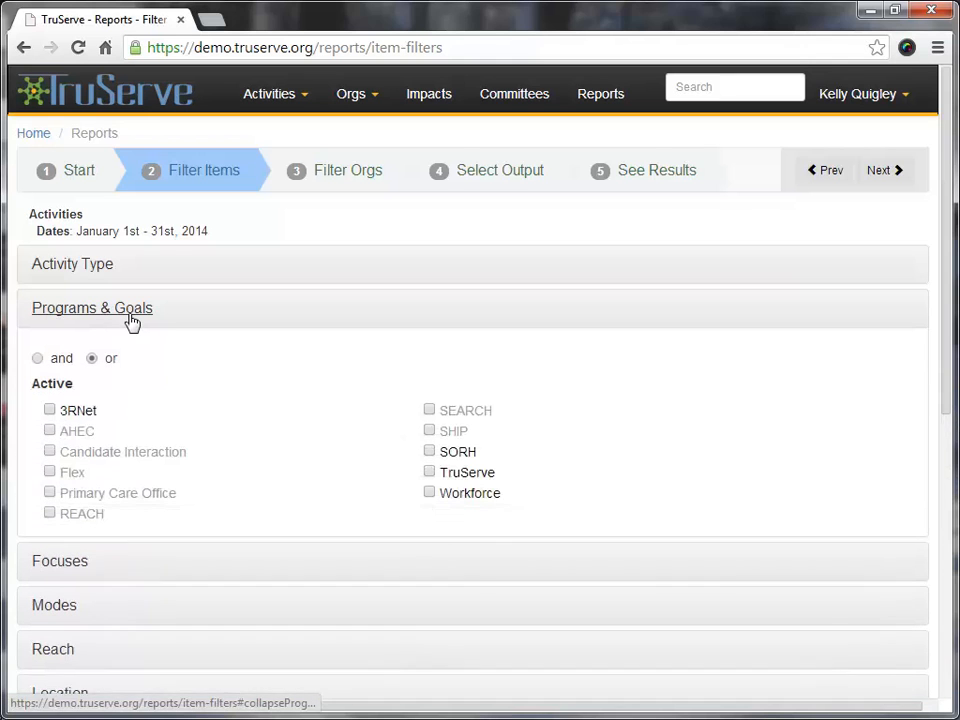
click(430, 452)
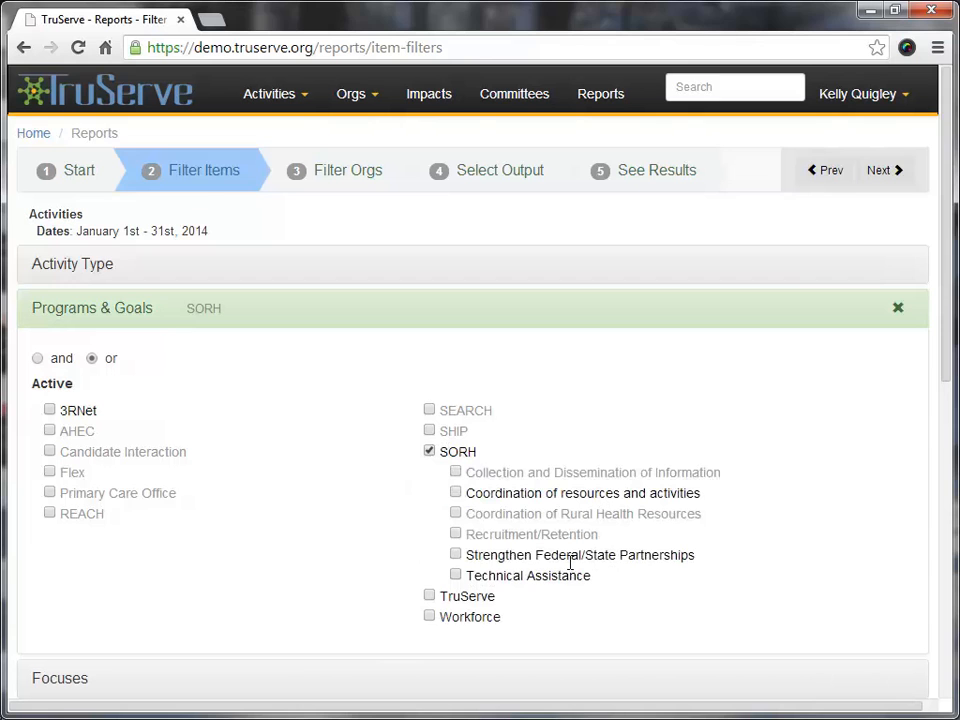
click(456, 555)
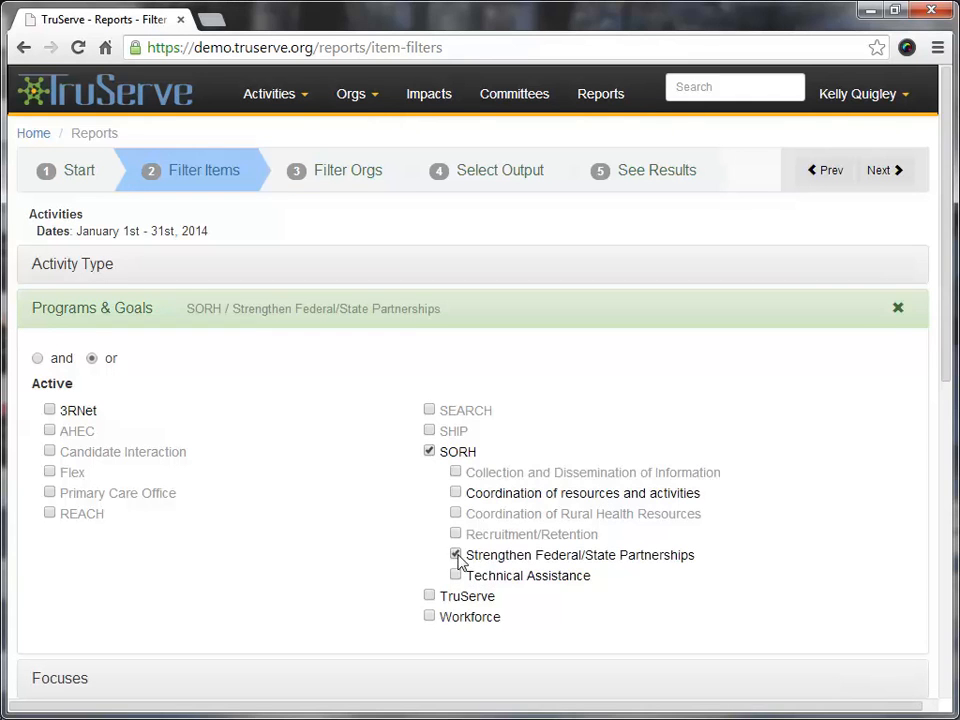
click(898, 309)
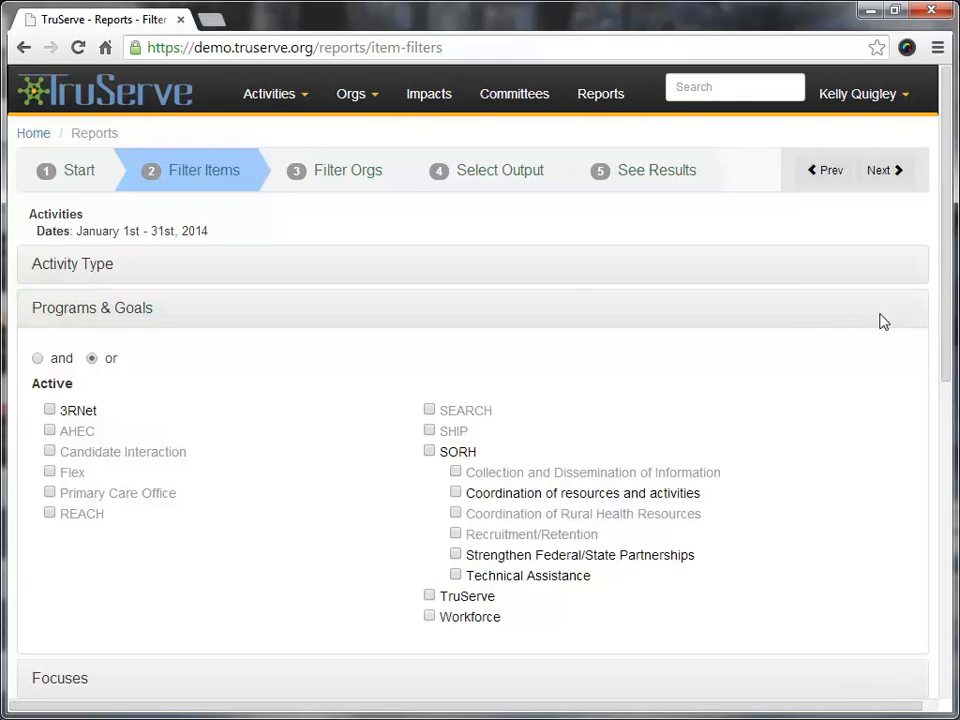
Open the organization filters and review the available organization types
click(340, 178)
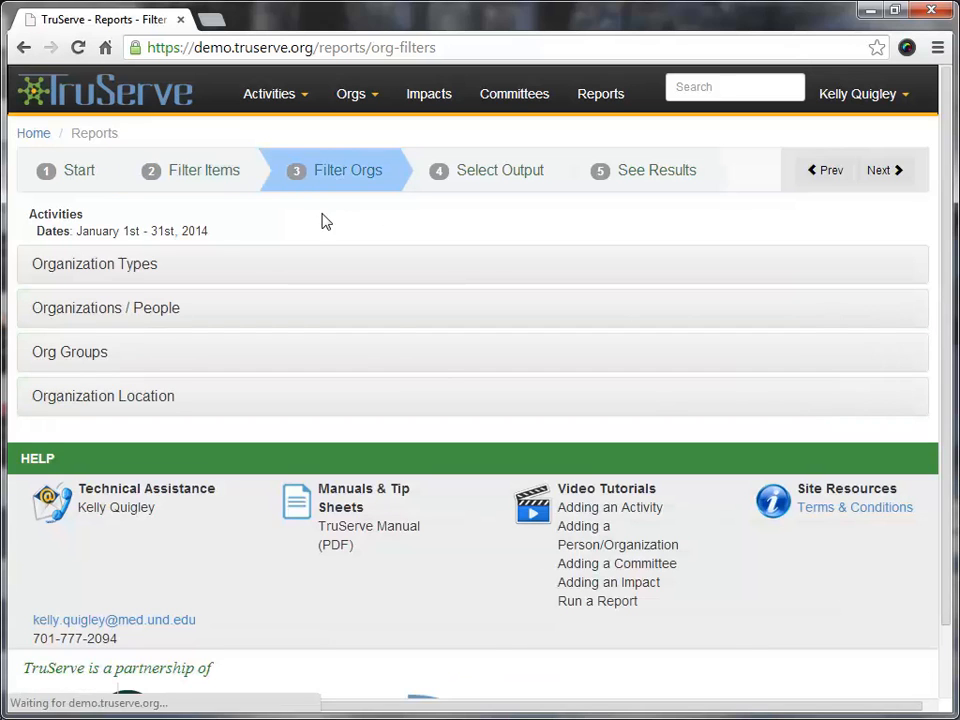
click(121, 266)
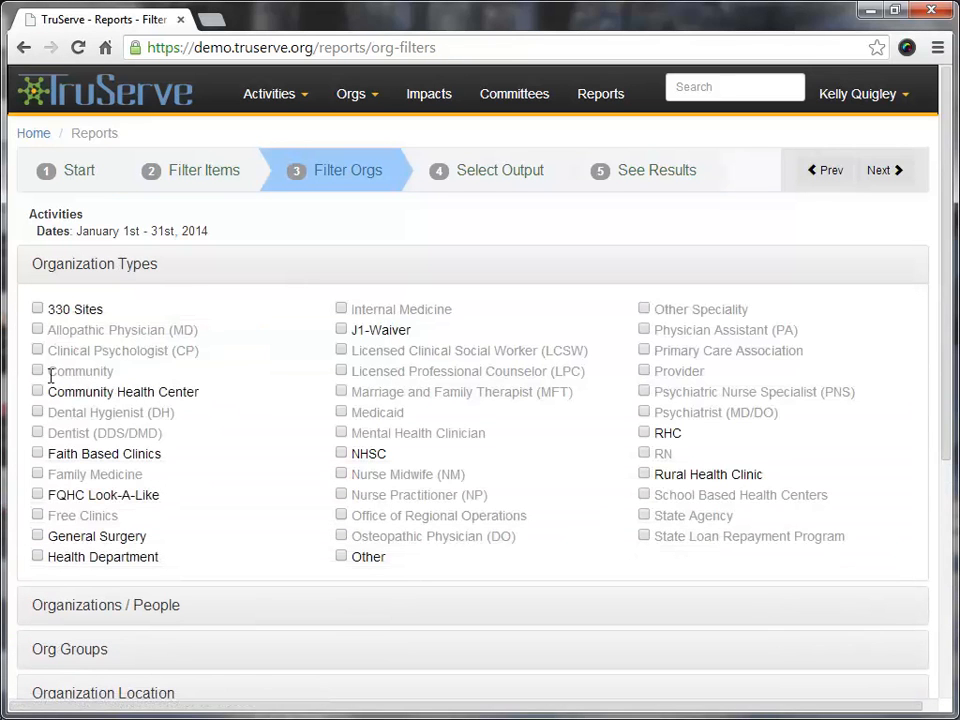
scroll(232, 398, down, 1)
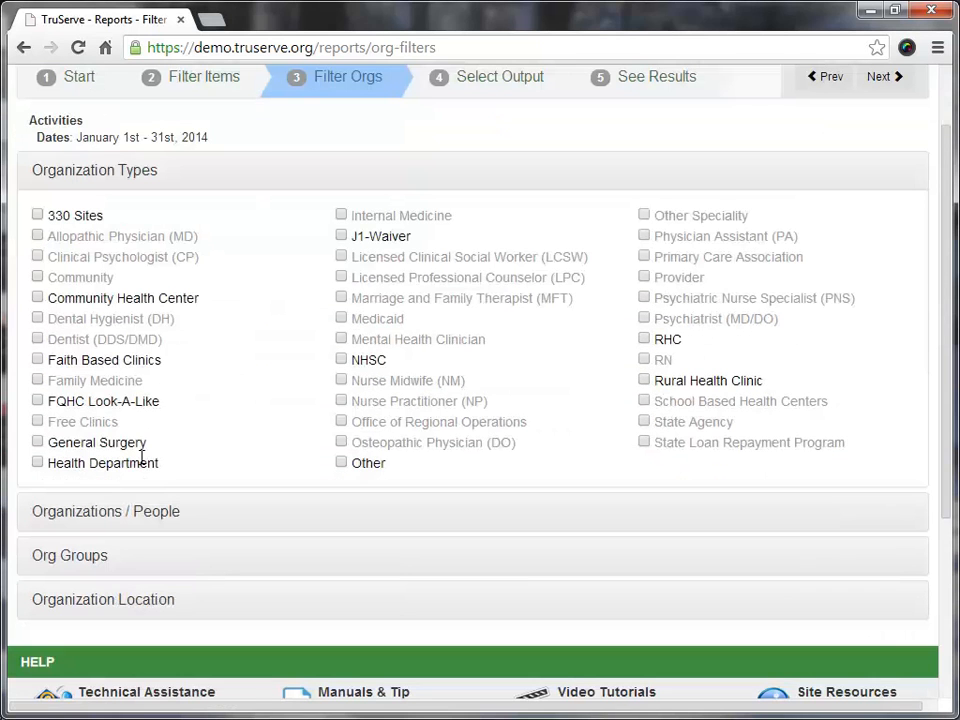
Try filtering the organizations by Unity Medical Center and Grafton Family Clinic, clear it, and view the available organization groups
click(116, 513)
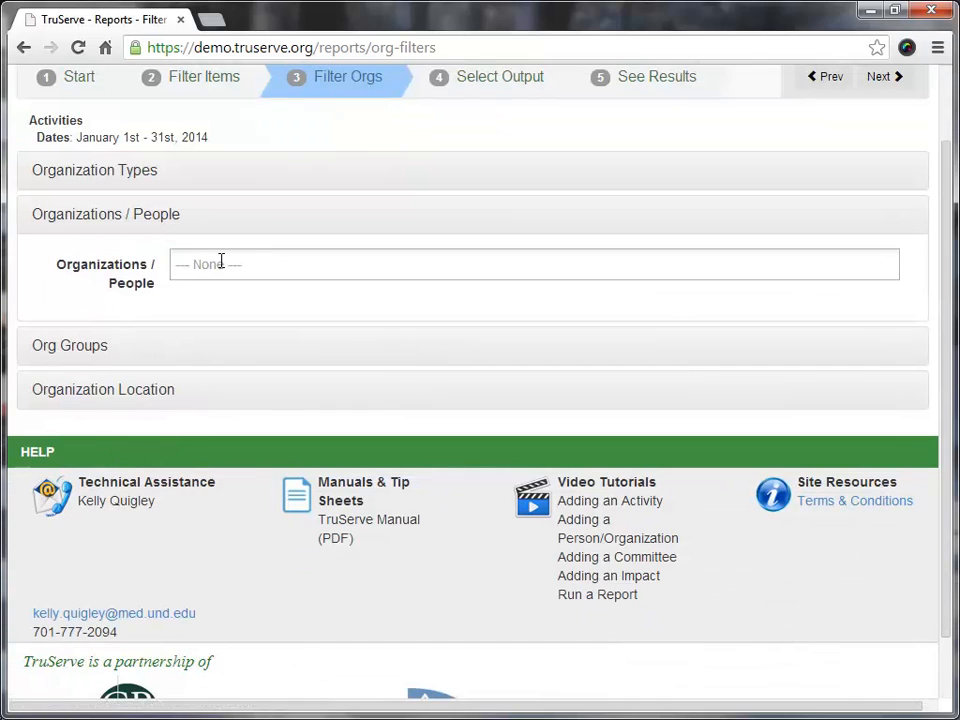
click(221, 268)
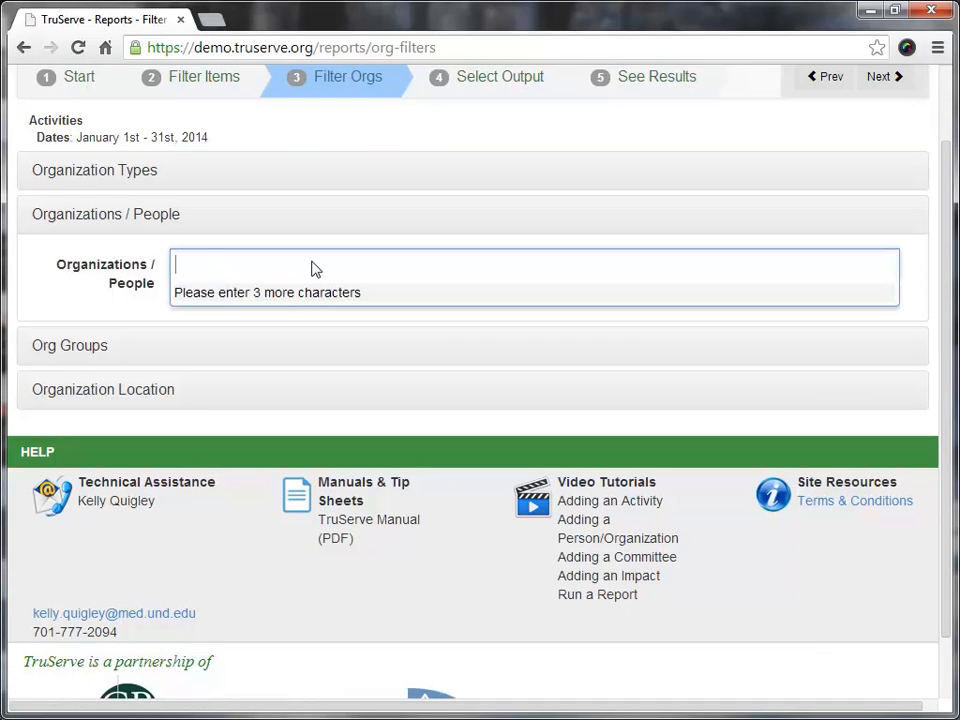
text(grafton)
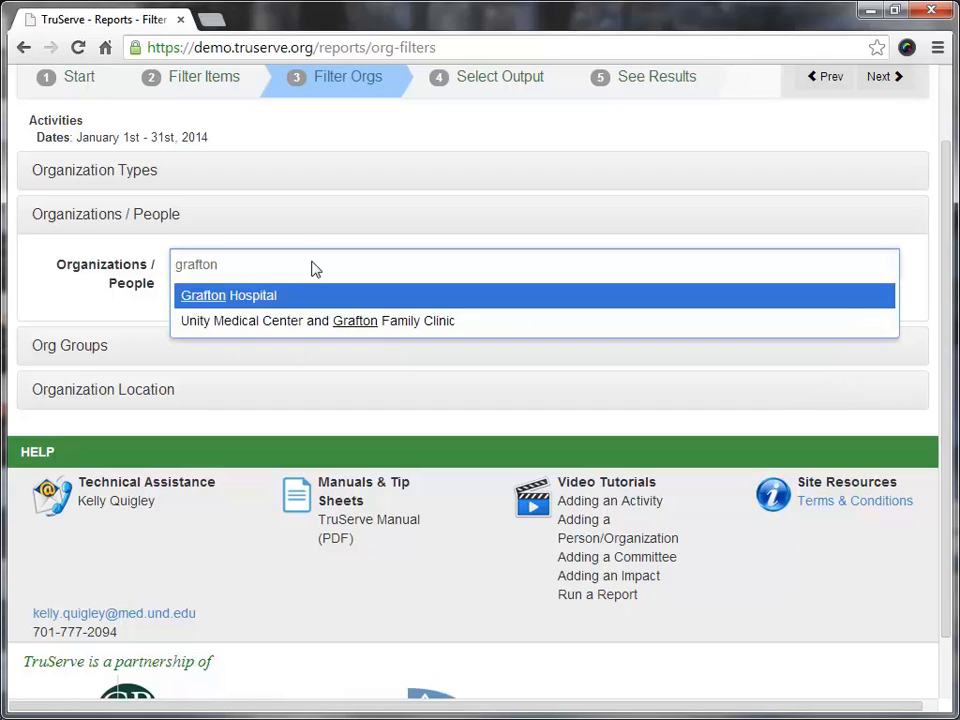
key(Down)
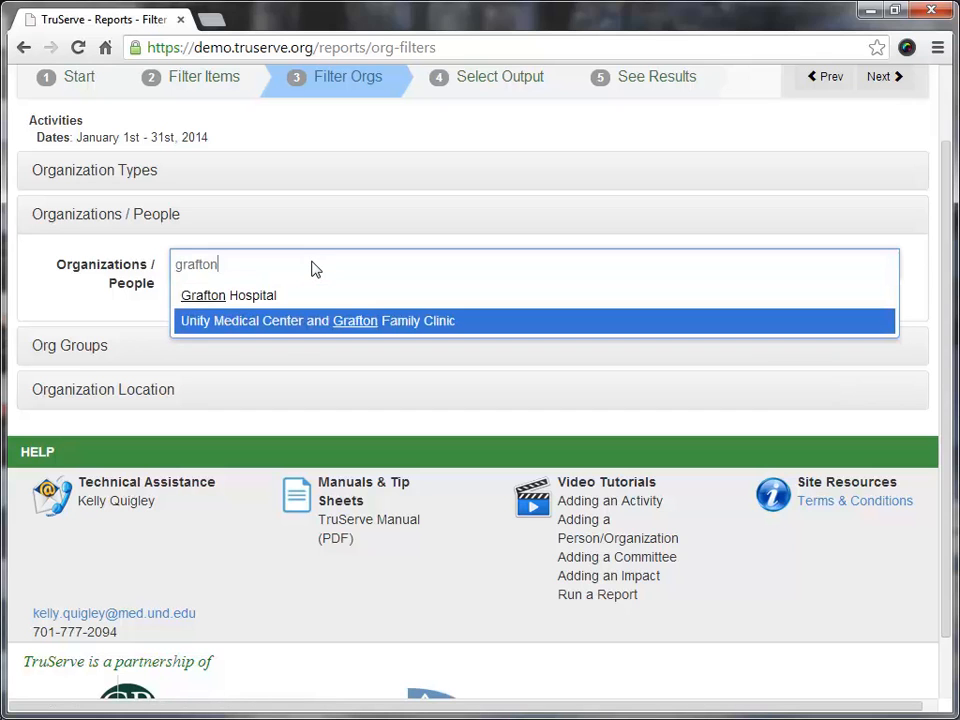
key(Return)
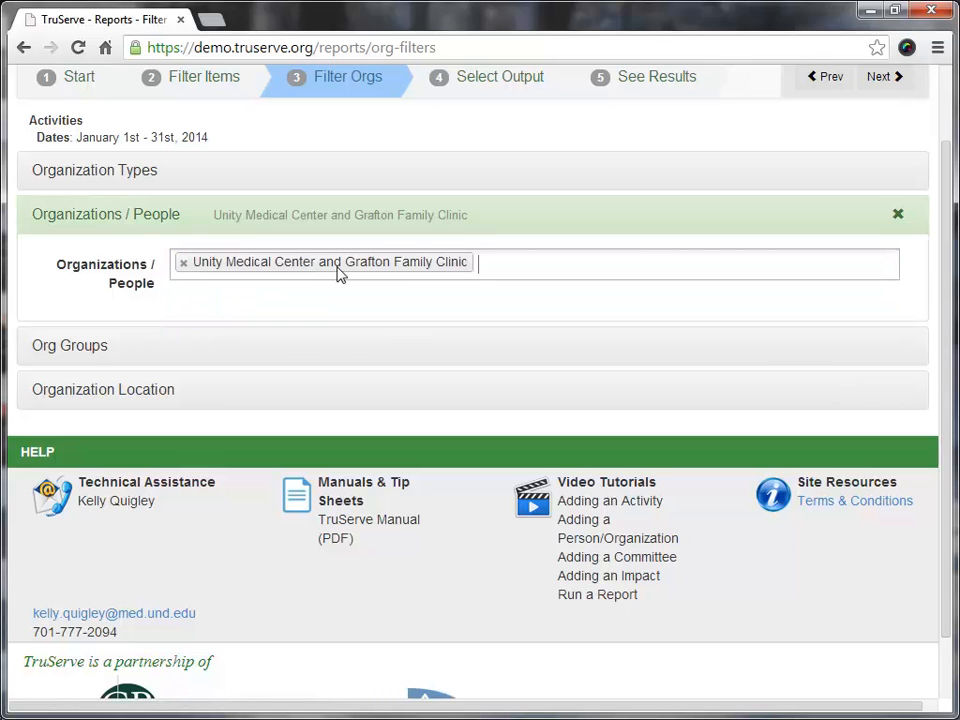
click(897, 216)
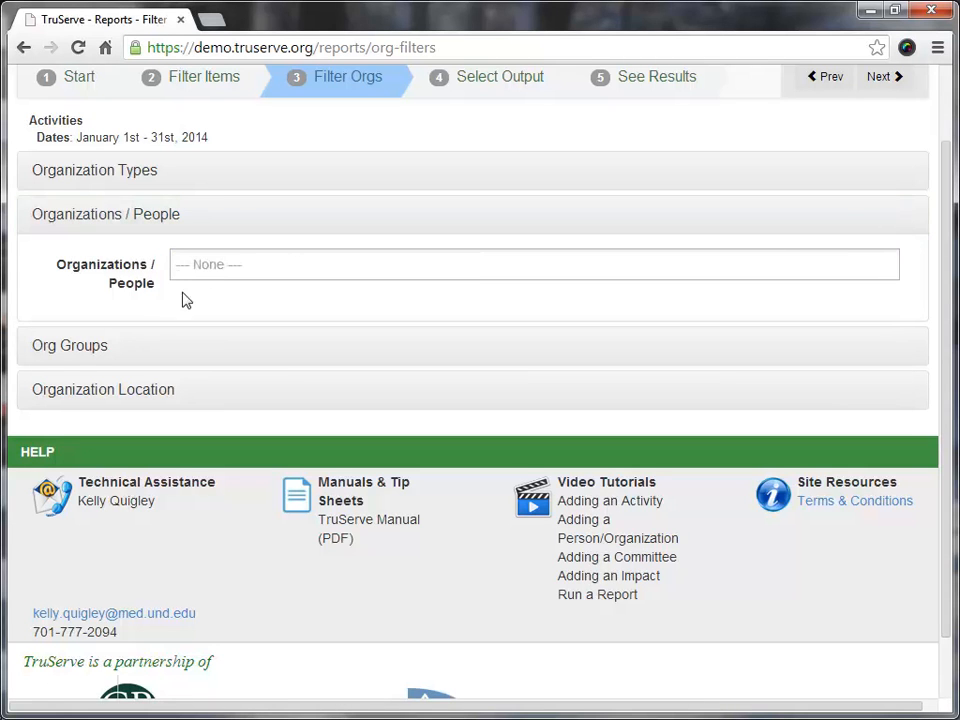
click(71, 347)
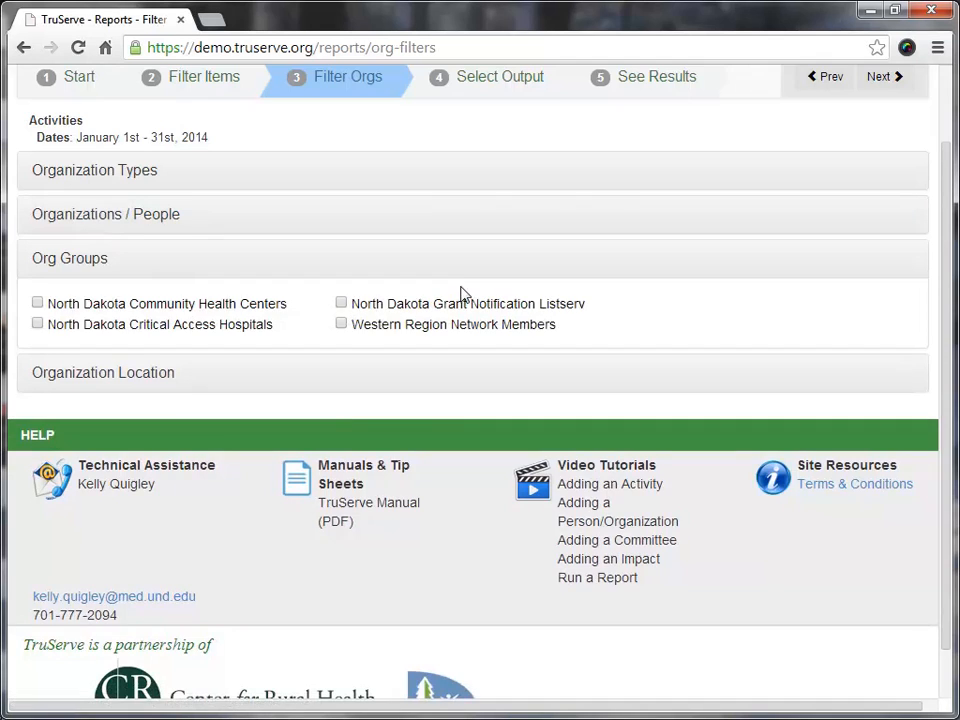
scroll(461, 293, up, 2)
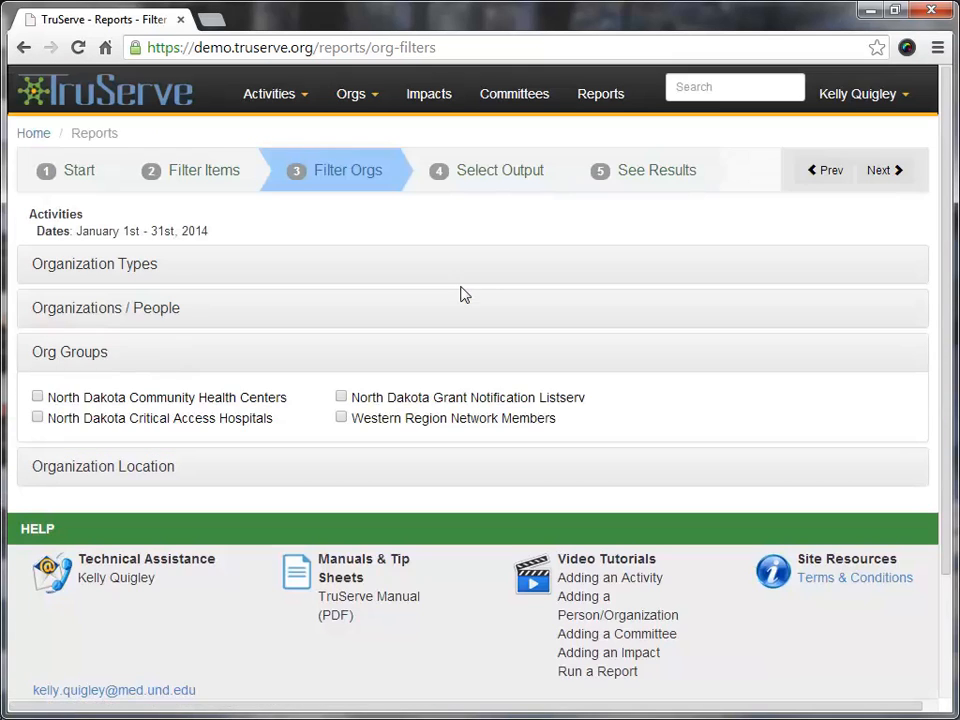
Select the activity type, focuses, modes, organization types, organization list and county outputs, and display the report results
click(876, 171)
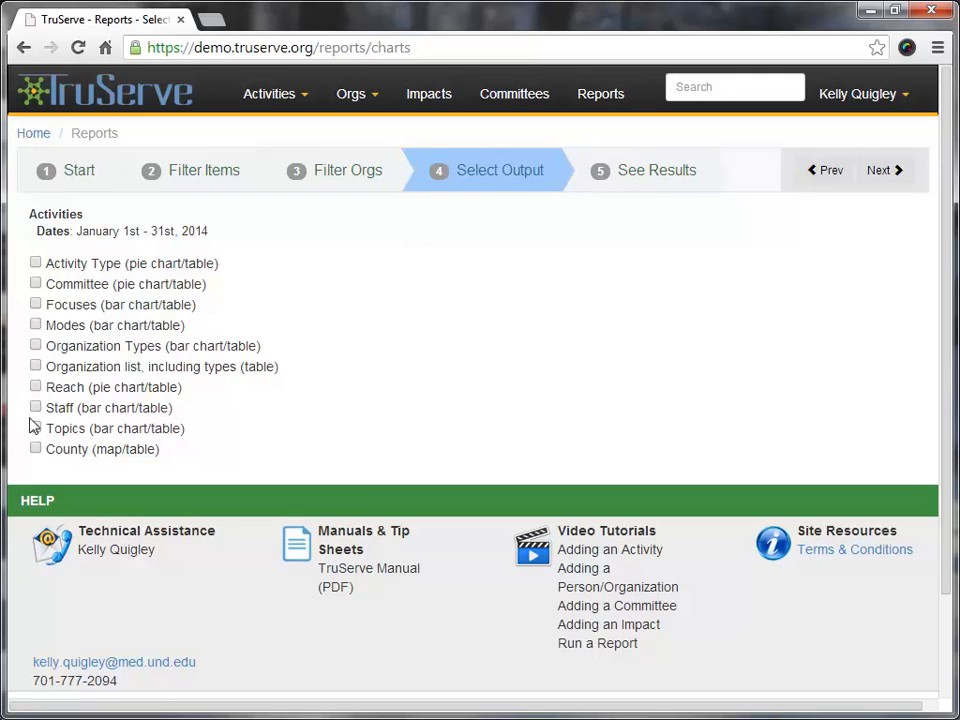
click(36, 449)
click(36, 263)
click(36, 326)
click(36, 346)
click(36, 367)
click(688, 178)
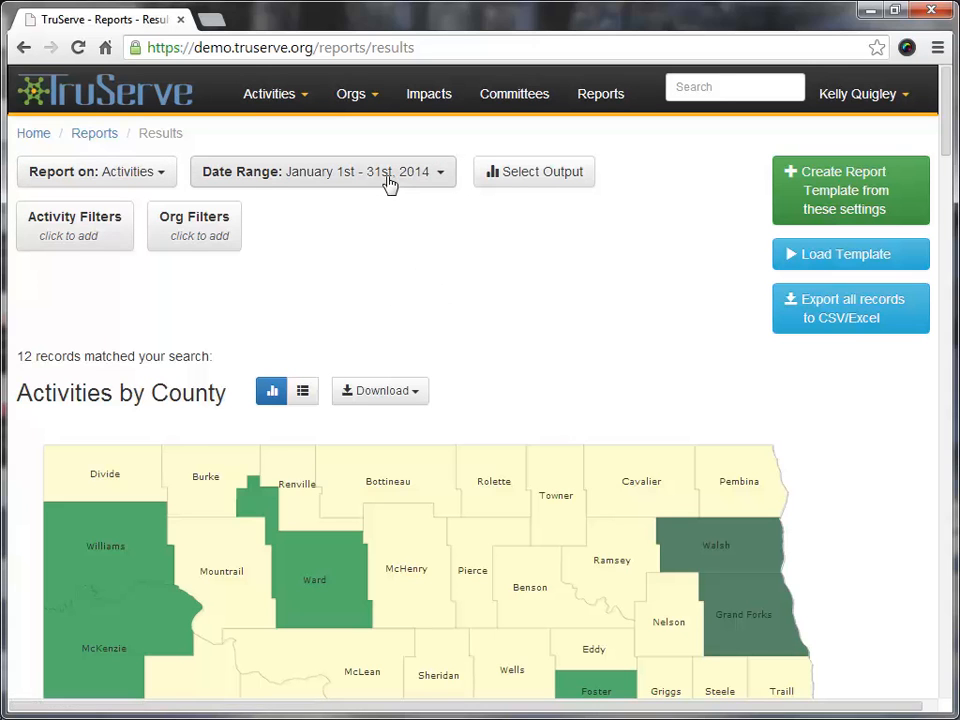
Change the report's date range to Last Calendar Year
click(437, 183)
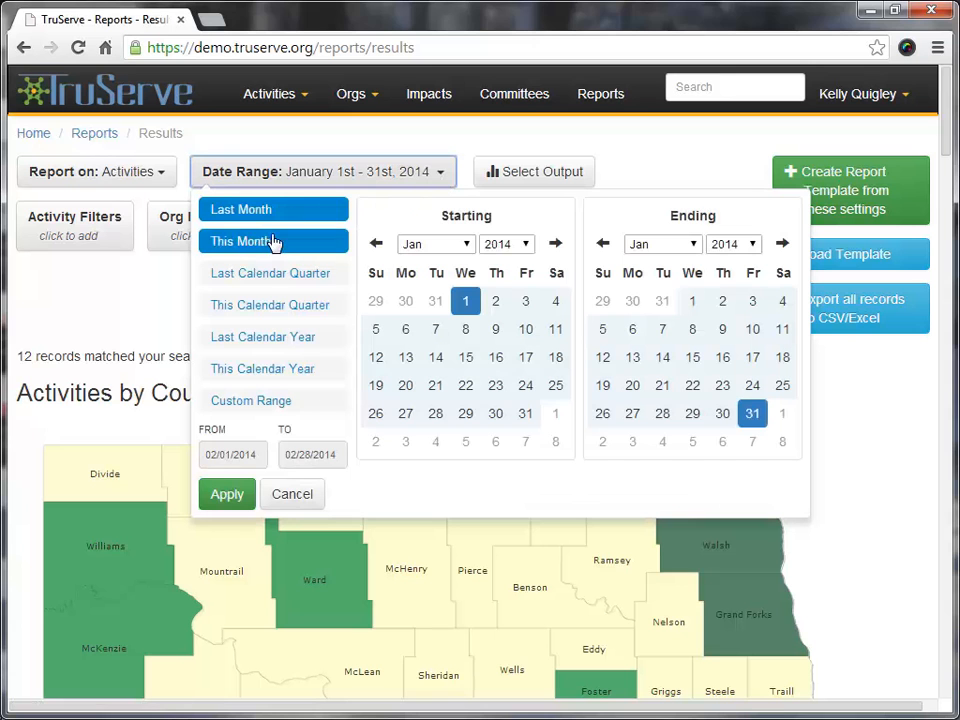
click(273, 340)
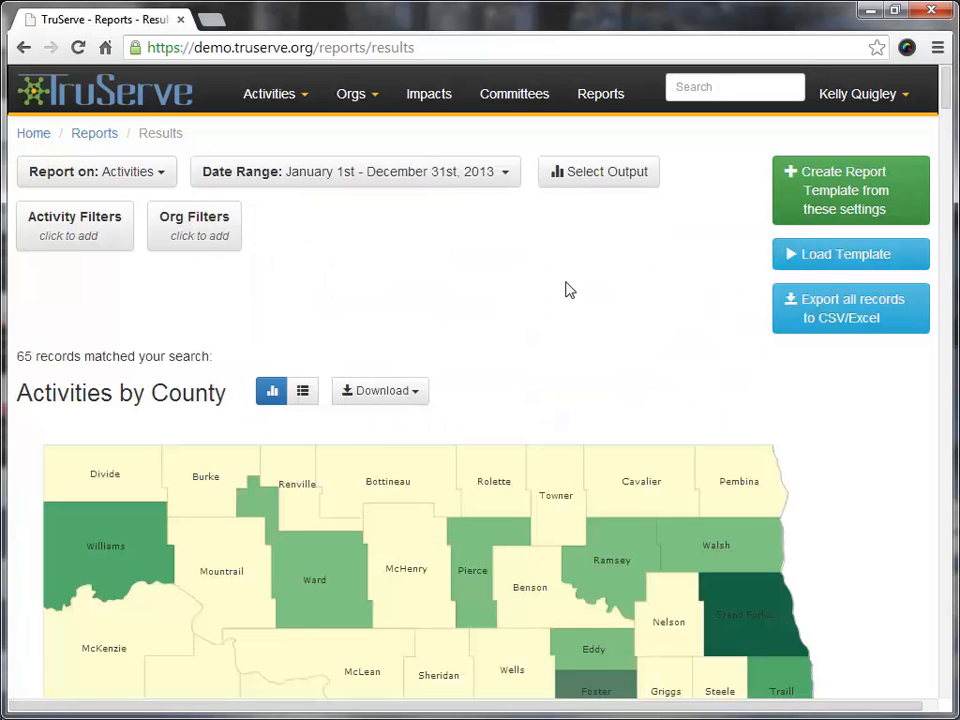
Examine the Activities by County results as a map and a table, and view the map's download formats
scroll(424, 302, down, 2)
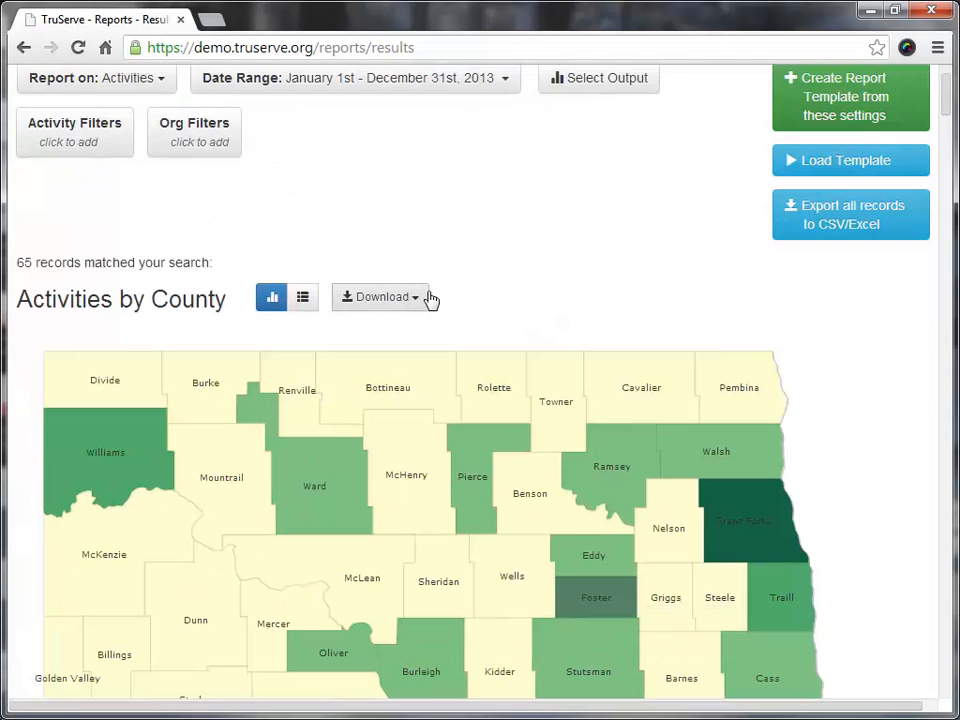
scroll(500, 187, down, 1)
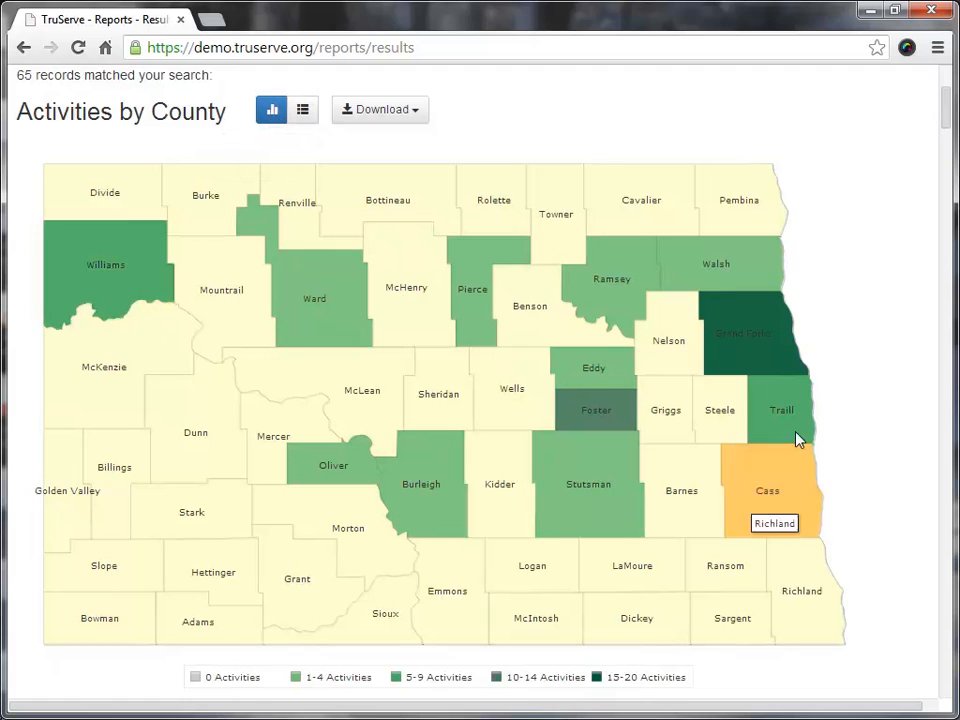
click(308, 119)
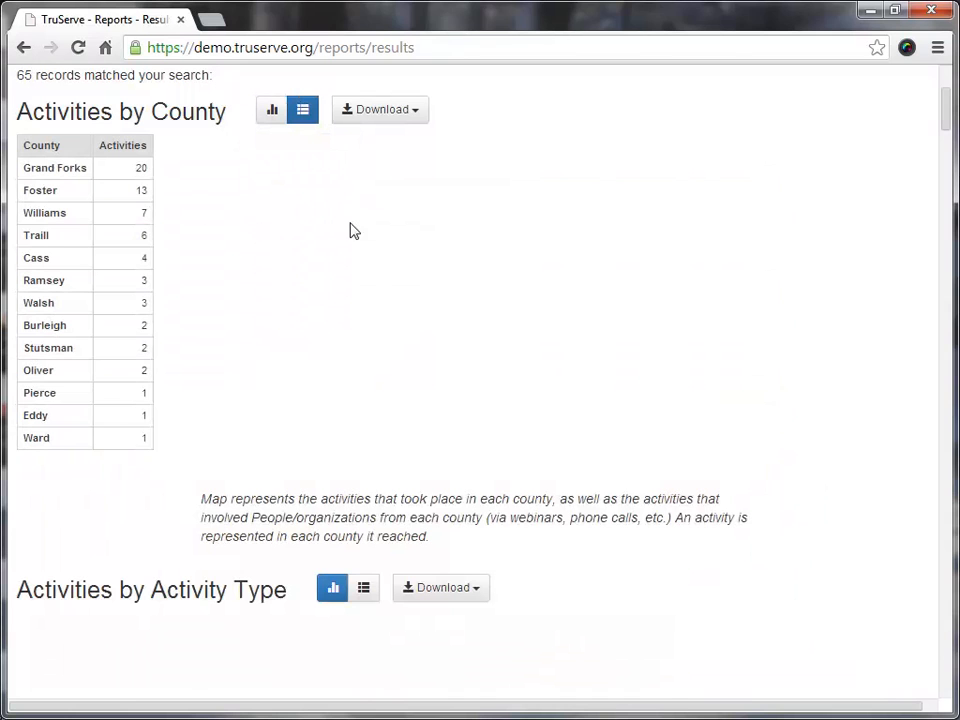
click(272, 112)
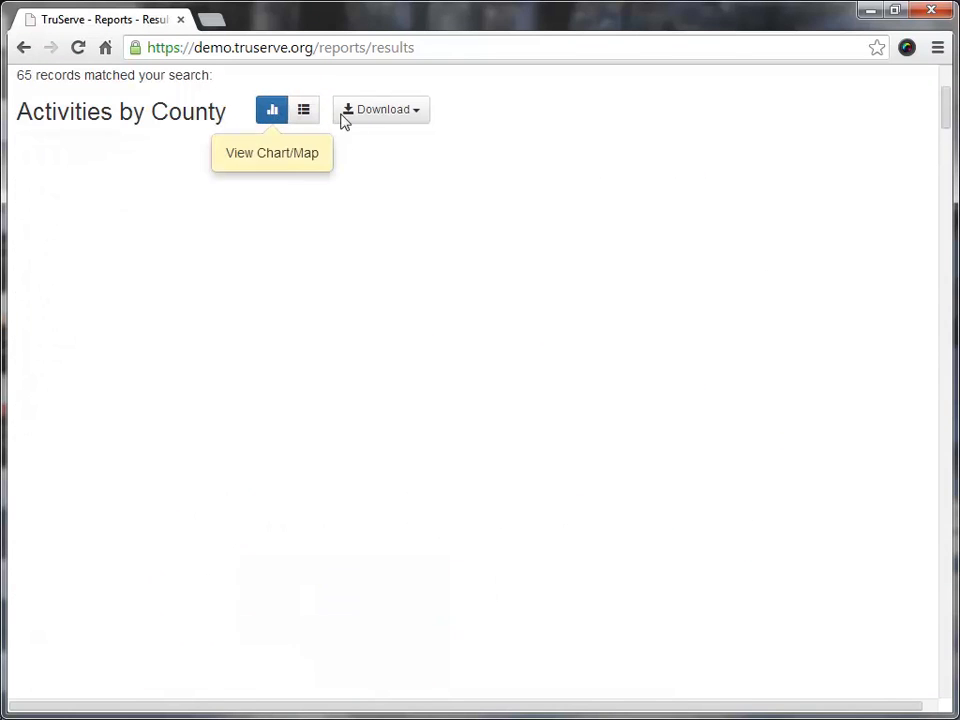
click(416, 114)
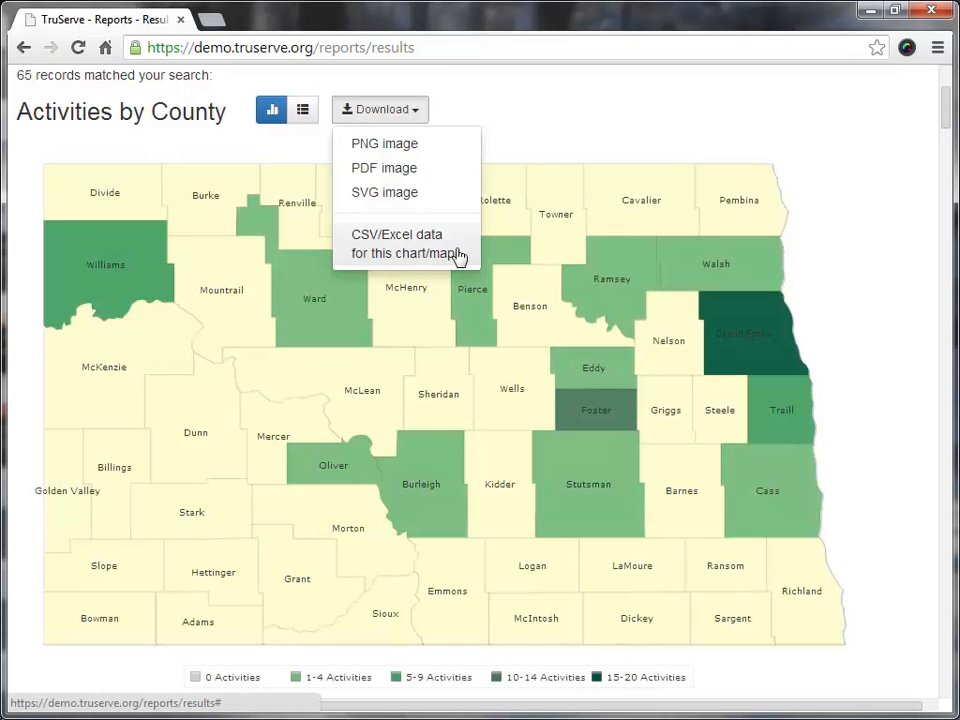
click(557, 126)
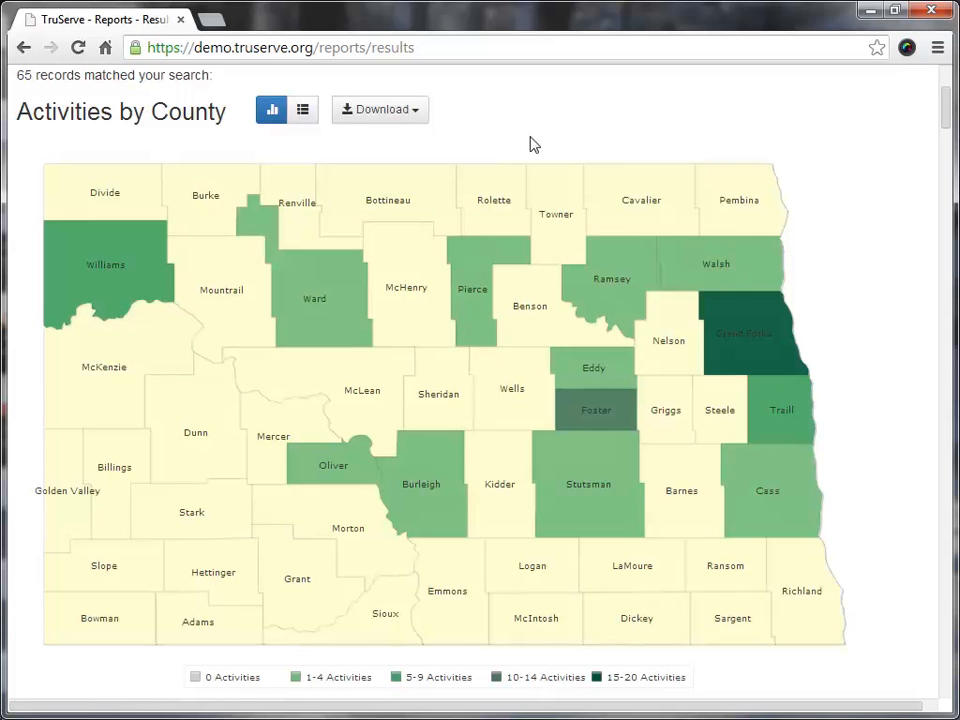
Examine the Activities by Activity Type, Focuses and Modes charts in the results
scroll(531, 146, down, 1)
scroll(528, 140, down, 4)
scroll(528, 134, down, 2)
scroll(518, 130, down, 1)
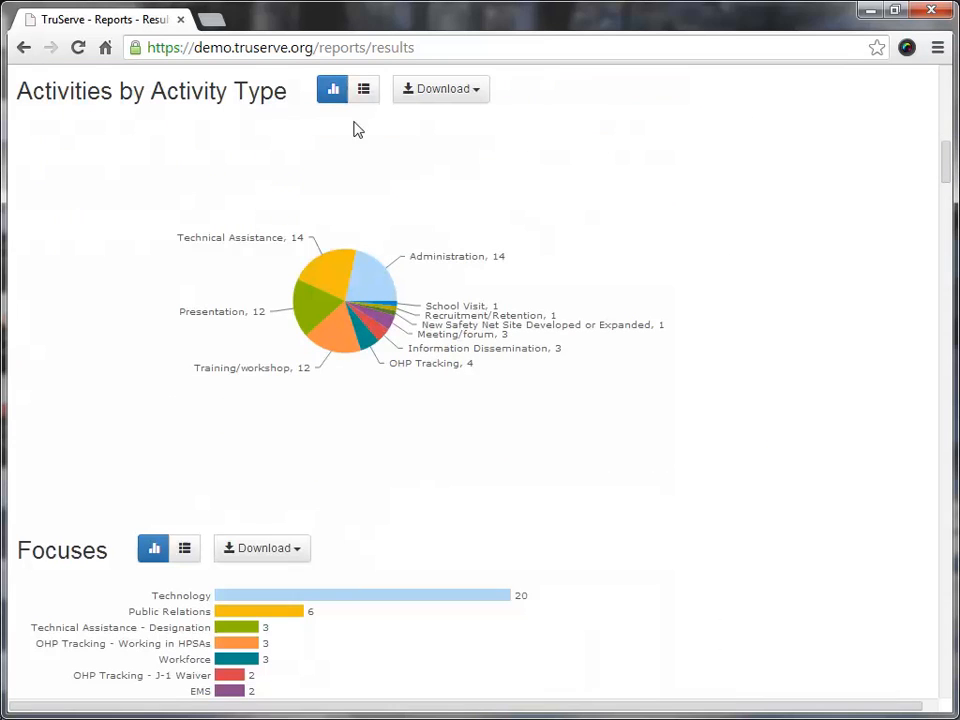
scroll(620, 322, down, 3)
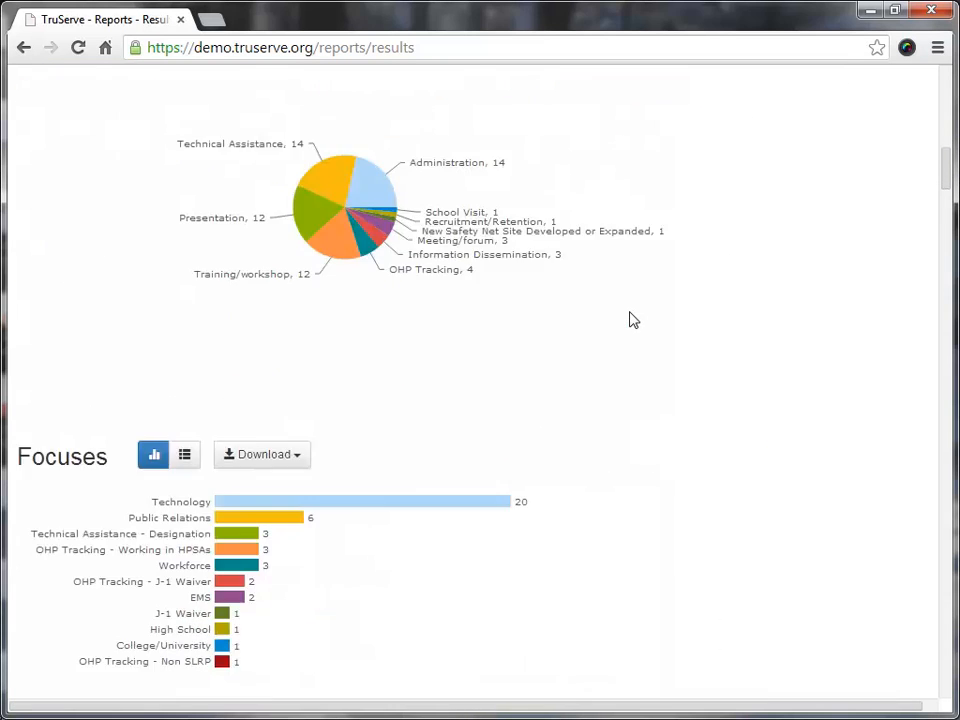
scroll(605, 320, down, 1)
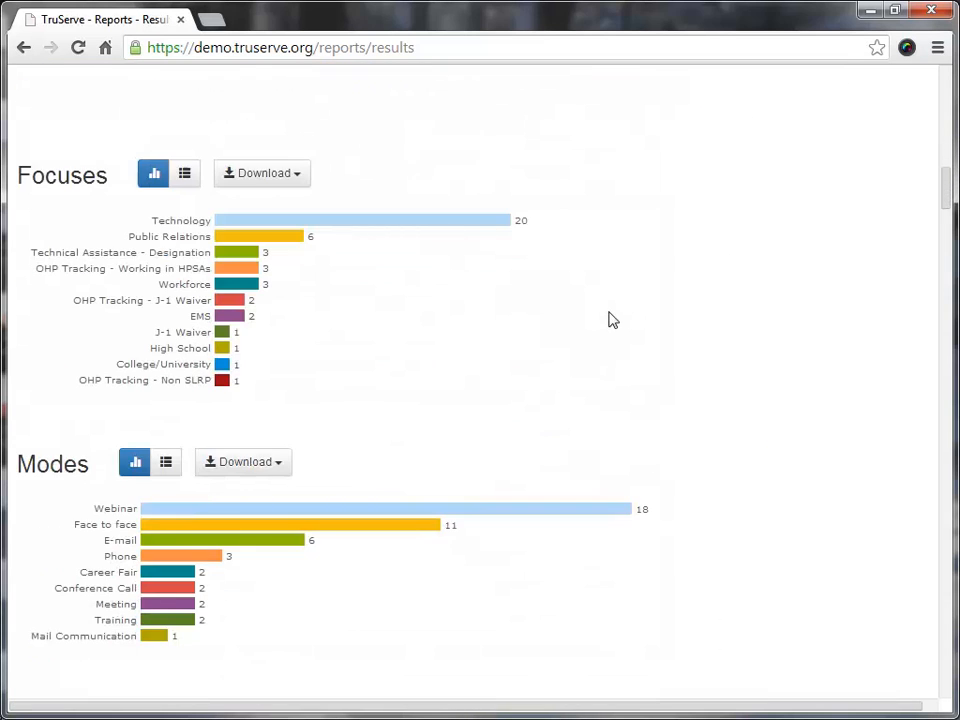
scroll(610, 320, down, 2)
scroll(615, 312, down, 2)
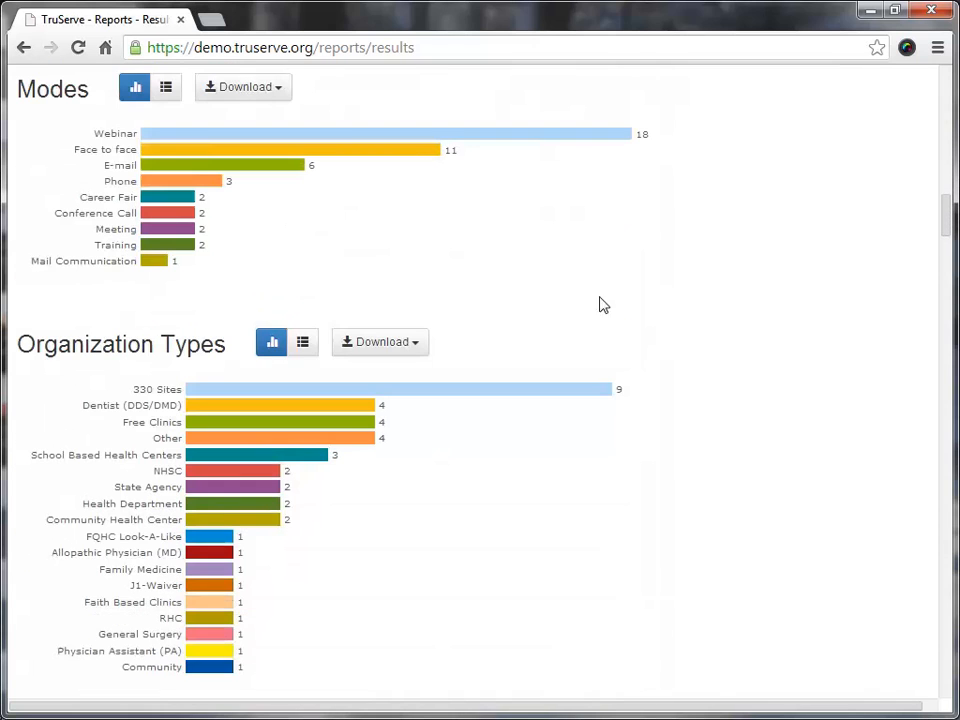
Examine the Organization Types bar chart and the Organization List table in the results
scroll(640, 288, down, 1)
scroll(672, 290, down, 1)
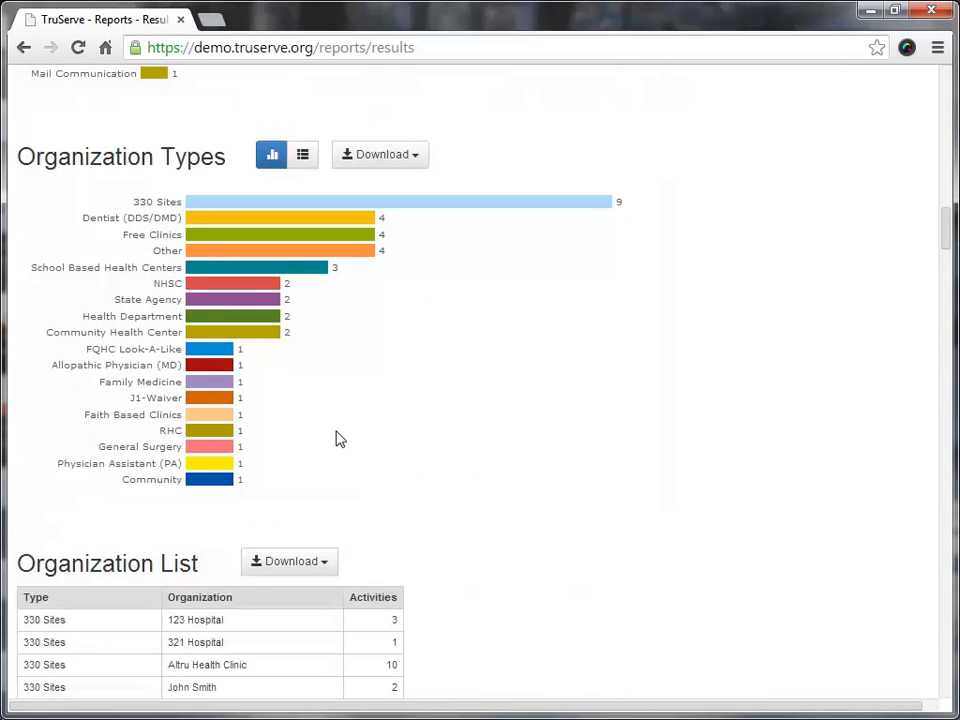
mouse_move(255, 308)
mouse_move(263, 336)
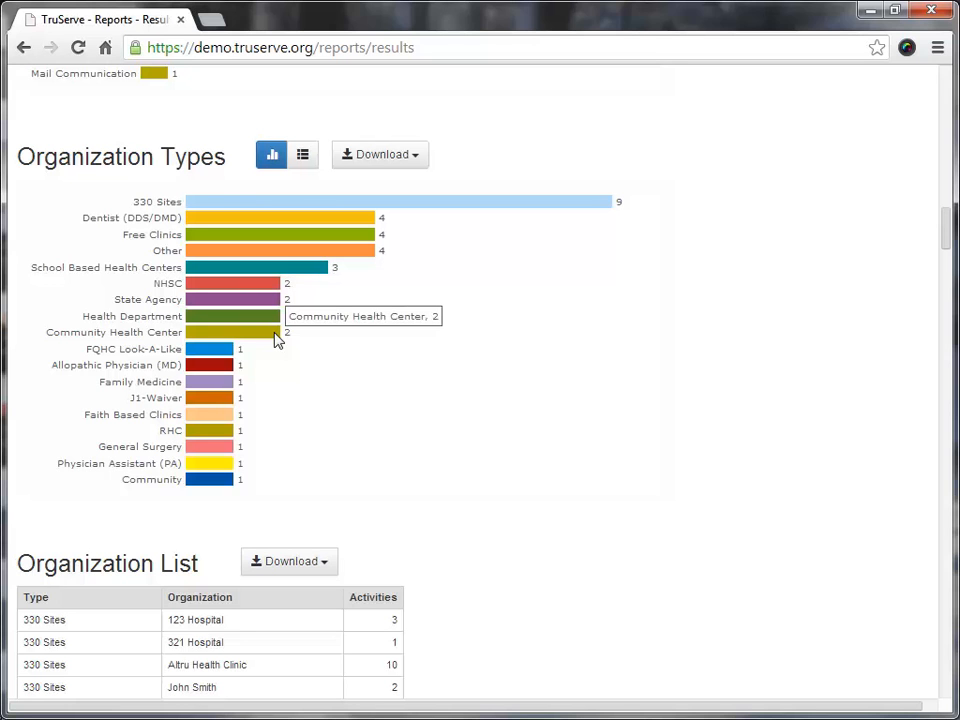
scroll(330, 335, down, 4)
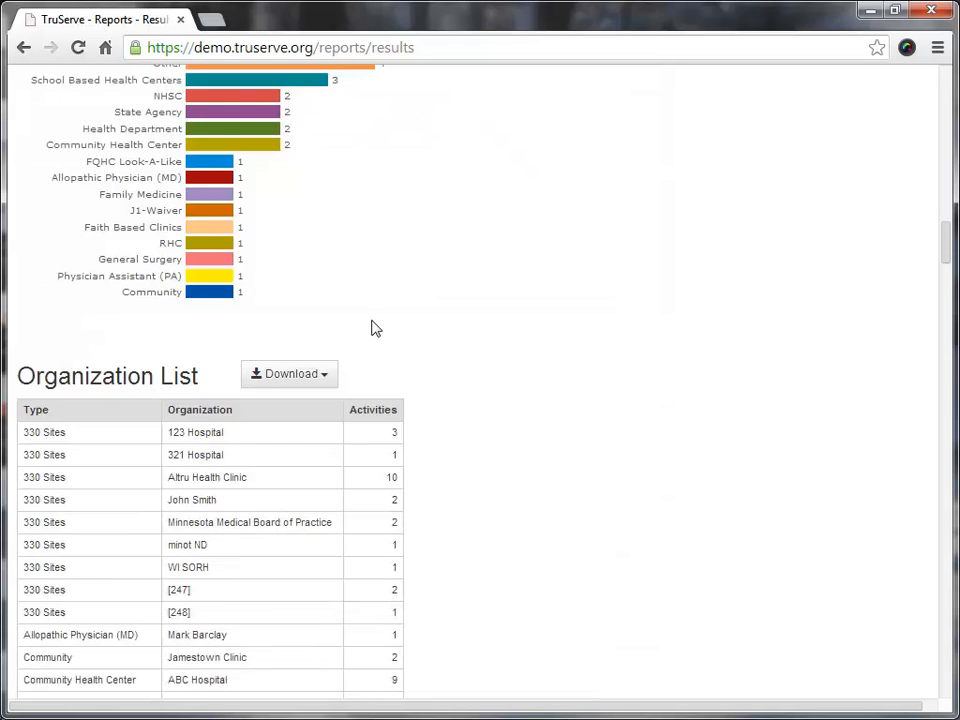
scroll(418, 301, down, 2)
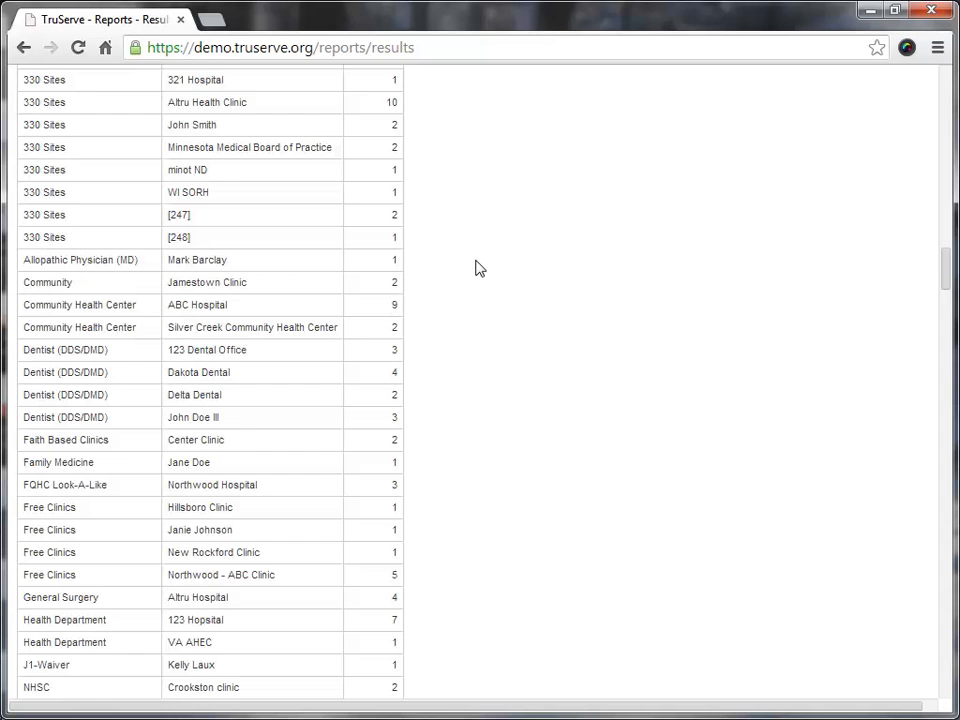
scroll(477, 267, up, 5)
scroll(441, 272, up, 1)
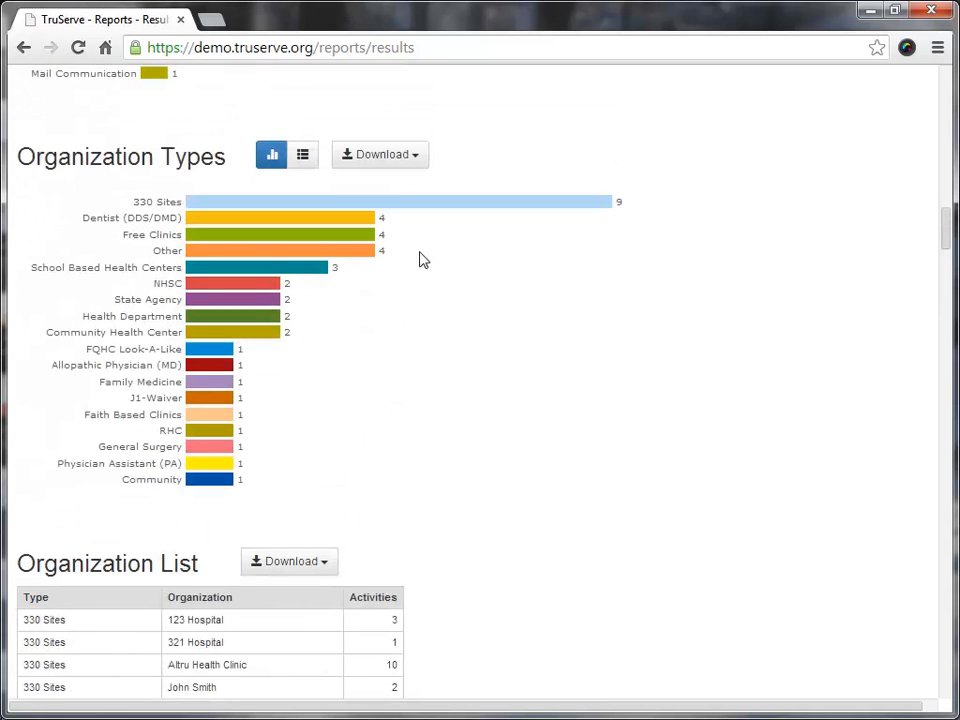
Examine the rest of the Organization List, the Staff chart and the Activity List entries in the report results
scroll(512, 318, down, 12)
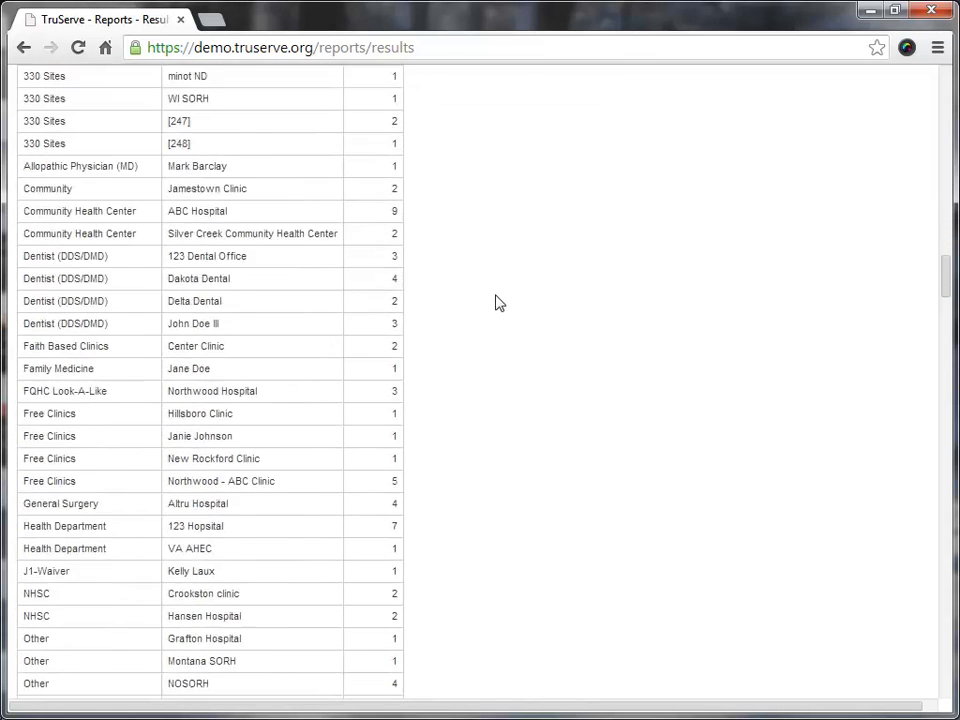
scroll(530, 308, down, 3)
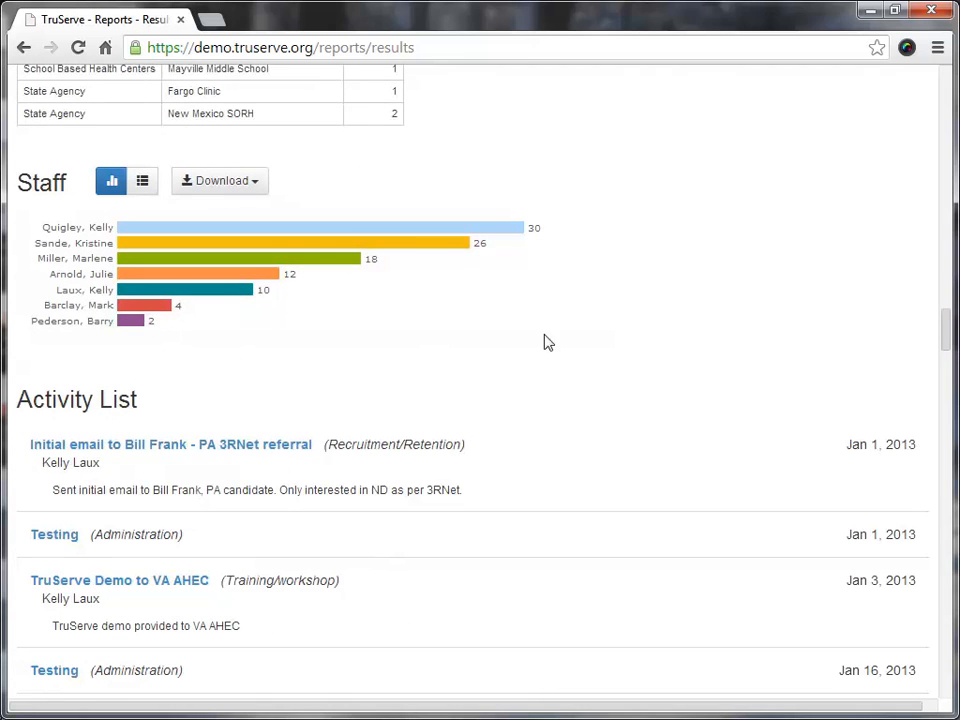
scroll(476, 335, down, 1)
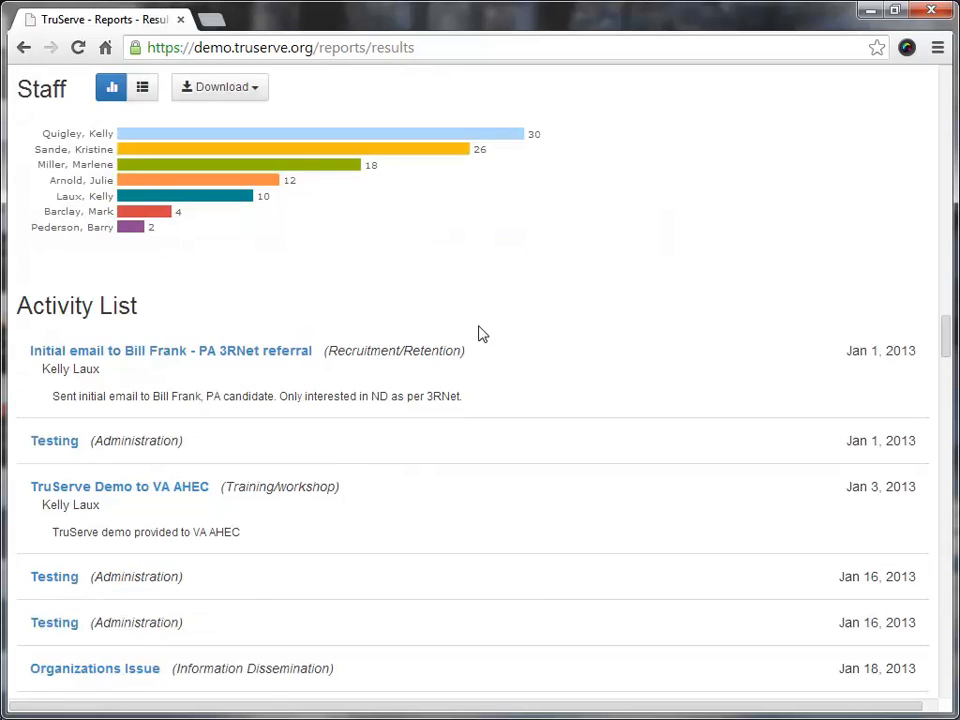
scroll(476, 300, down, 1)
scroll(236, 199, down, 2)
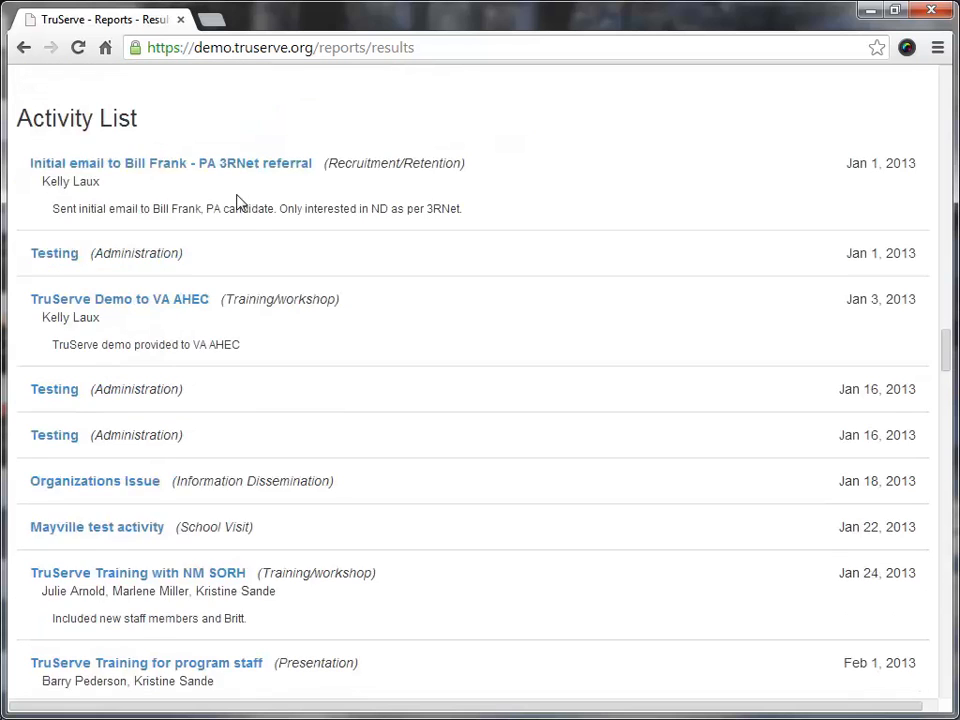
scroll(265, 224, down, 2)
scroll(277, 242, down, 1)
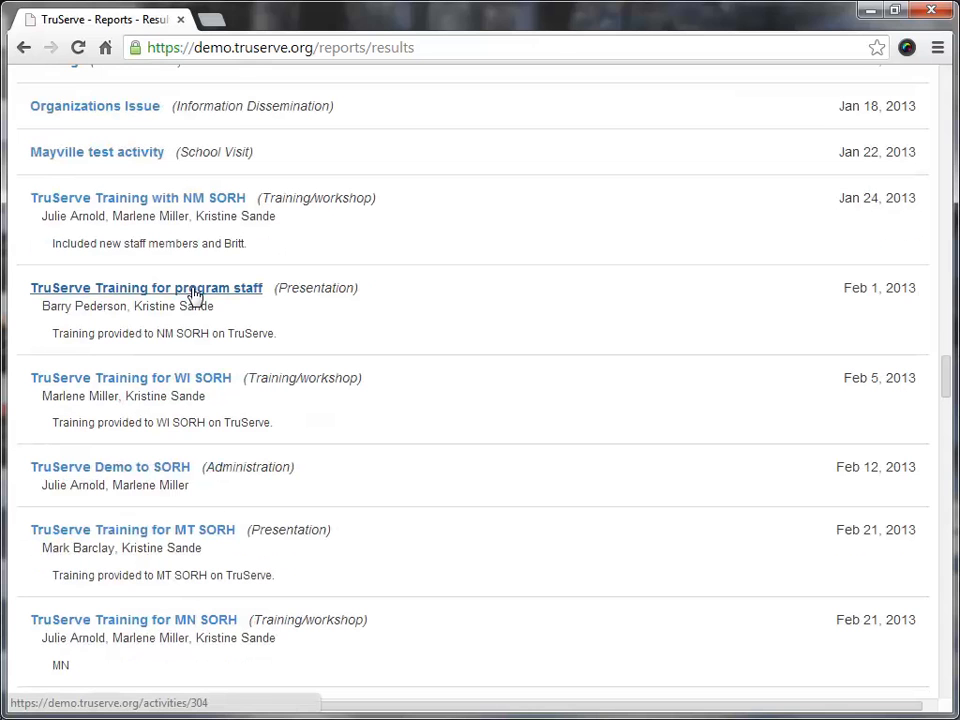
scroll(196, 296, up, 6)
Save the current report settings as a template titled "All Center Activities" with Private access and no additional users
drag(945, 332, 855, 118)
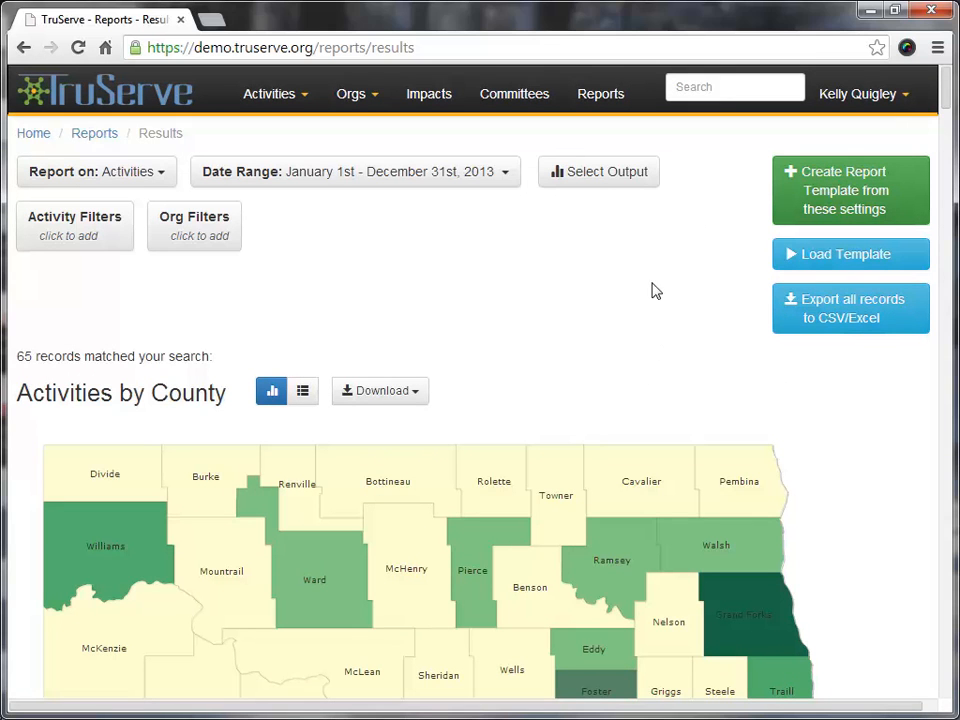
click(810, 198)
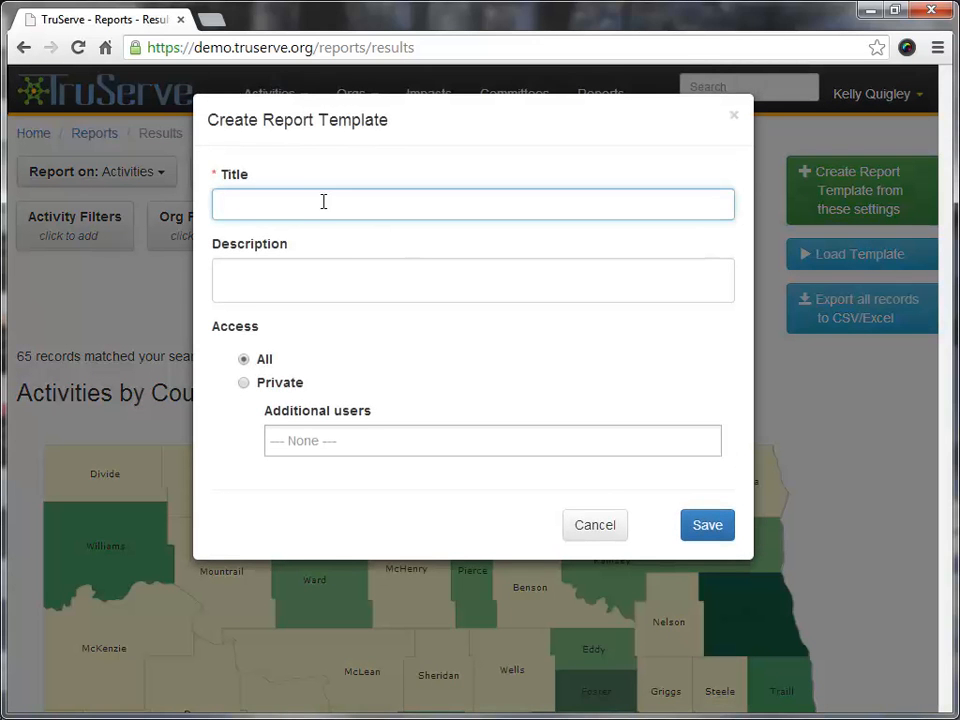
text(All Center Activities)
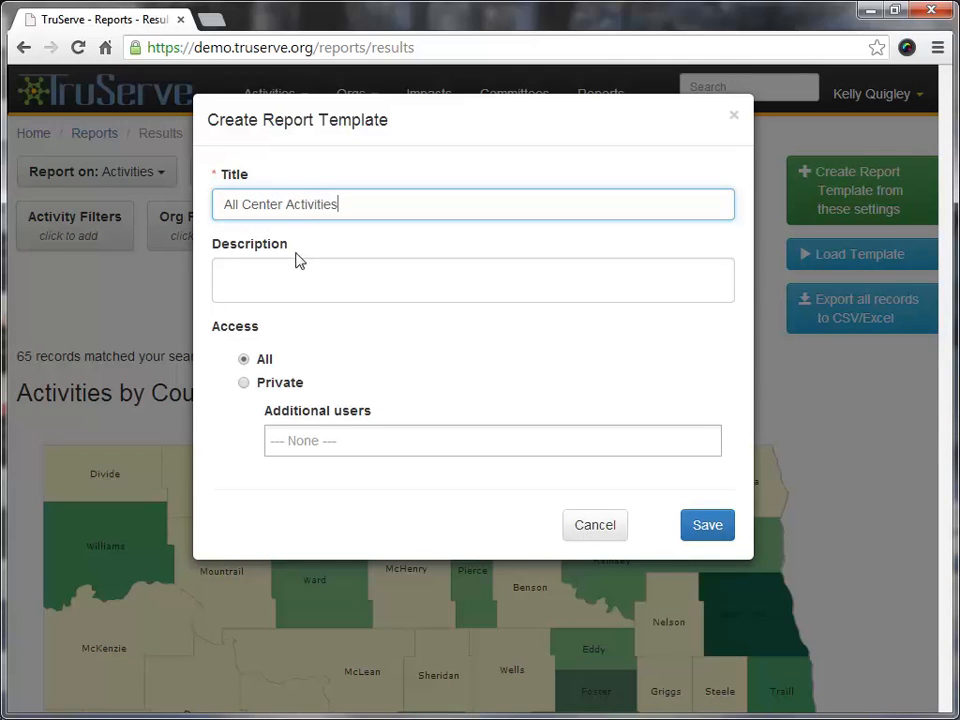
click(244, 361)
click(244, 384)
click(281, 442)
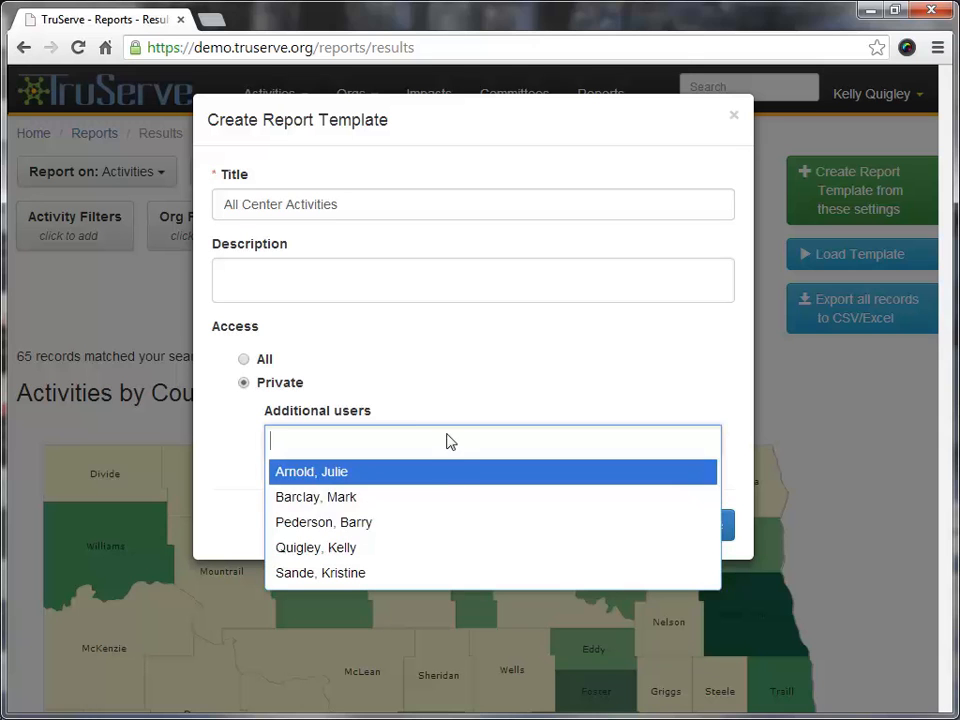
click(467, 383)
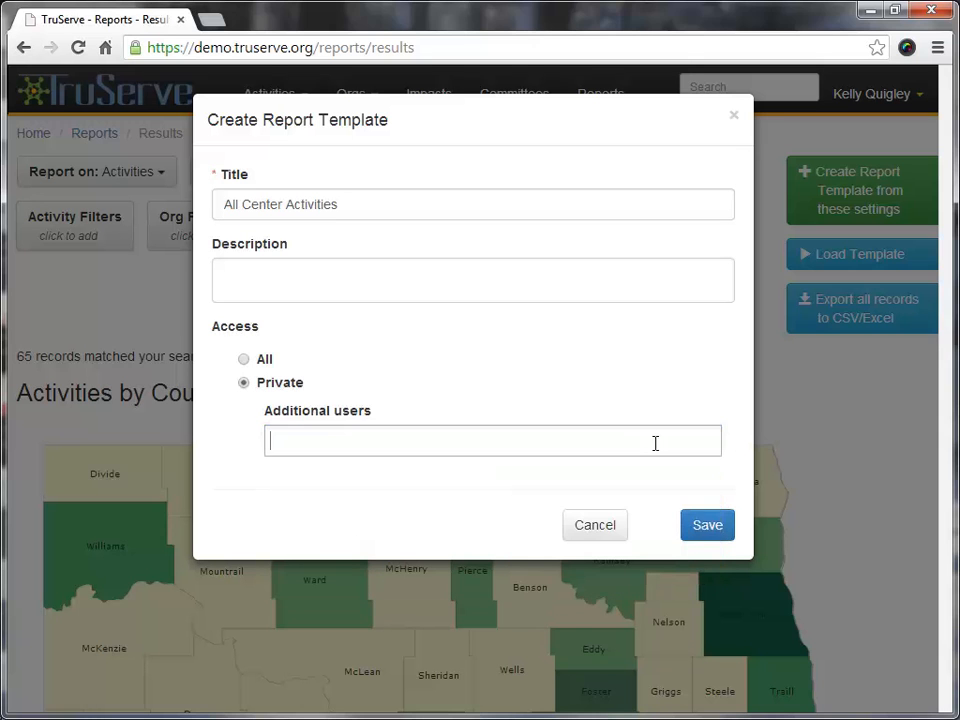
click(708, 527)
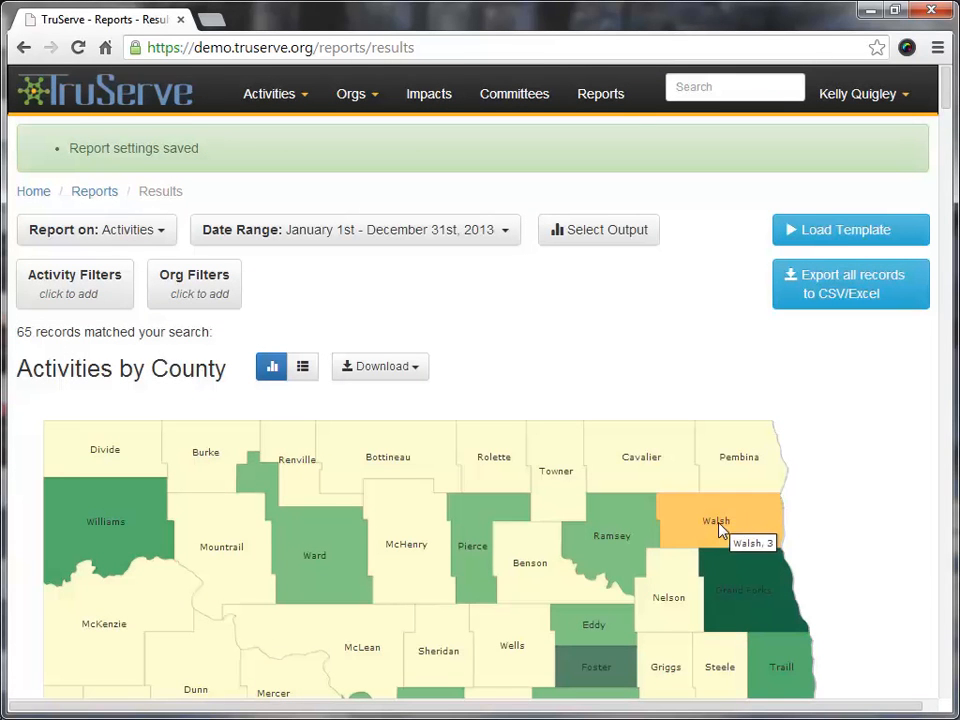
Return to the Reports start page and run the saved All Center Activities template from My Reports
click(605, 97)
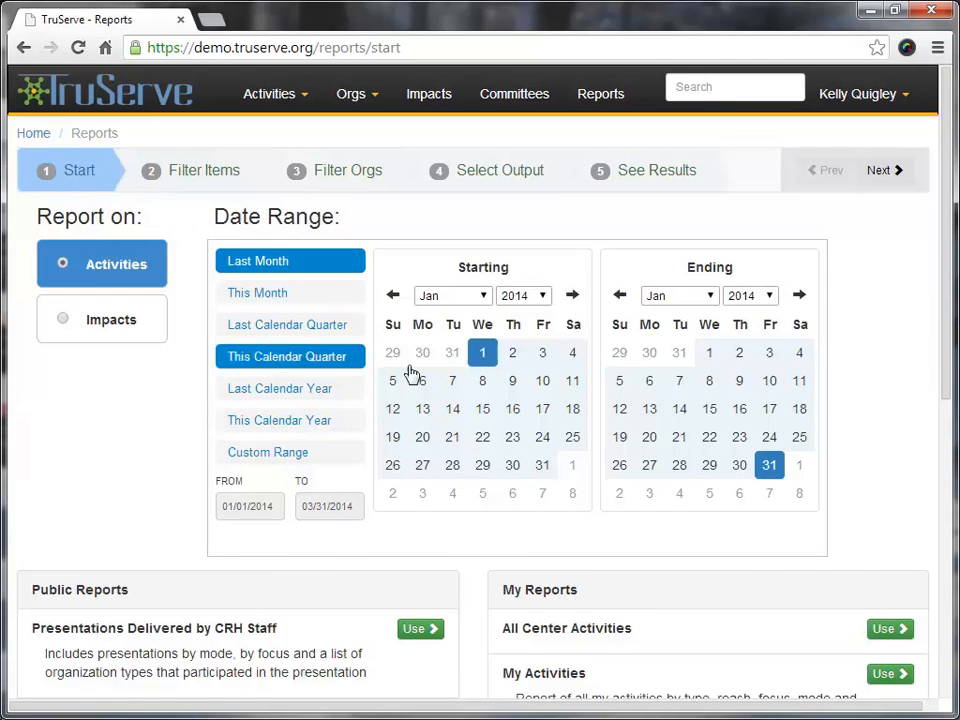
scroll(910, 392, down, 2)
scroll(917, 364, down, 1)
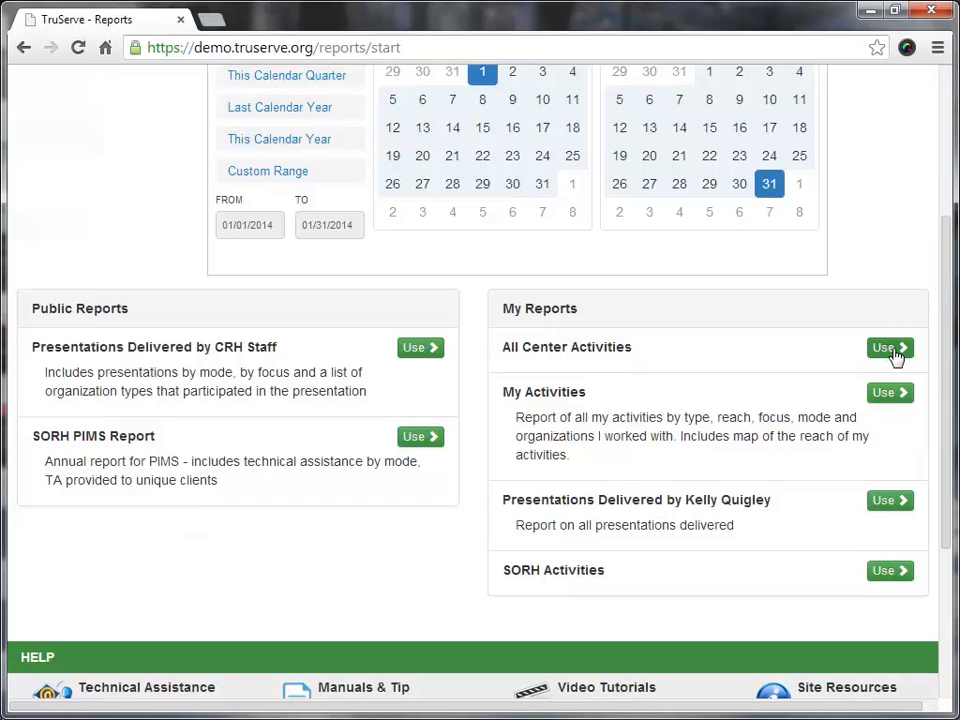
click(890, 350)
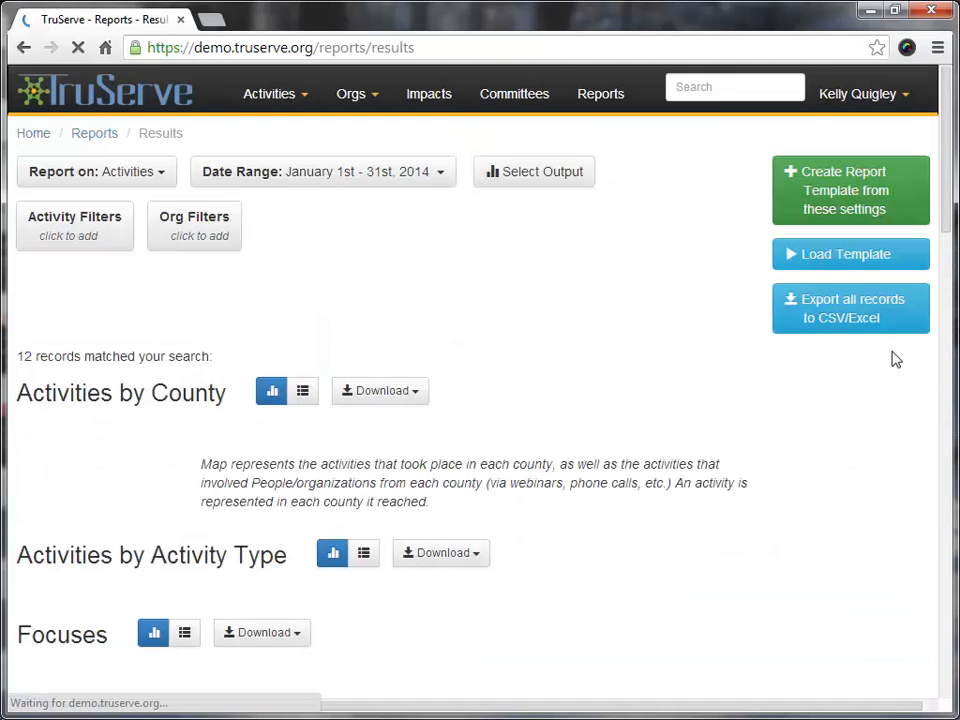
Set the All Center Activities report's date range to Last Calendar Year and apply it to the results
click(430, 178)
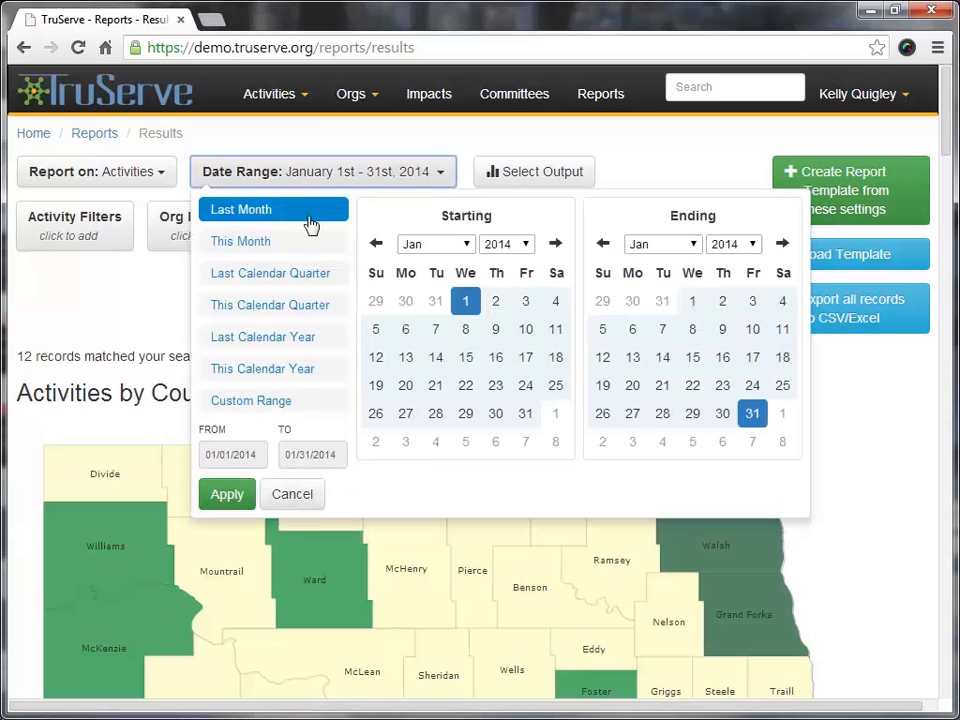
click(262, 342)
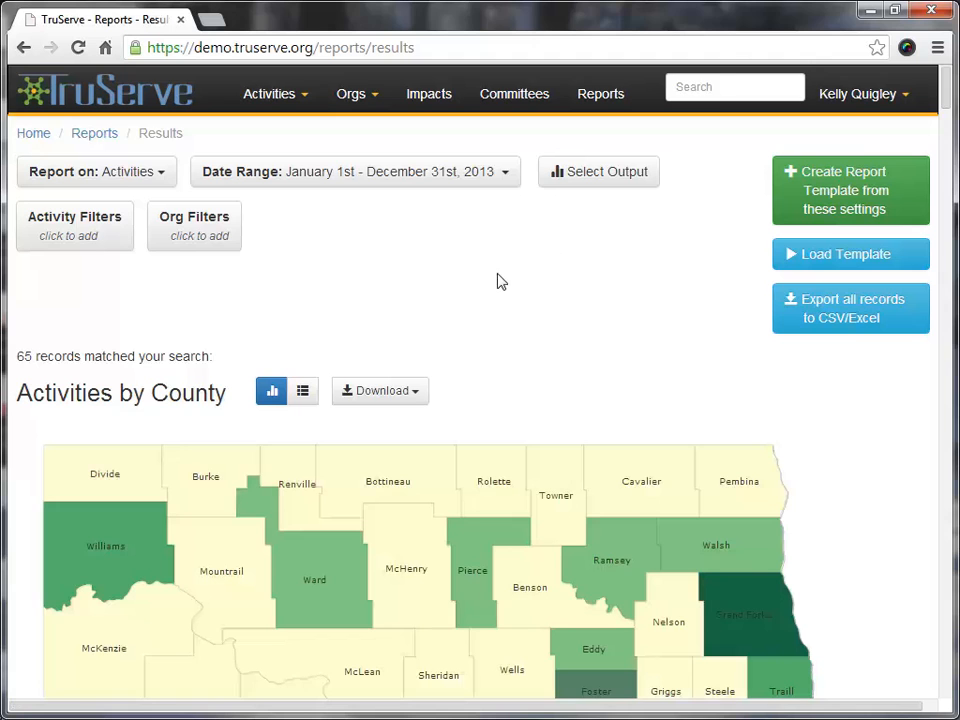
scroll(435, 278, down, 1)
scroll(435, 272, up, 1)
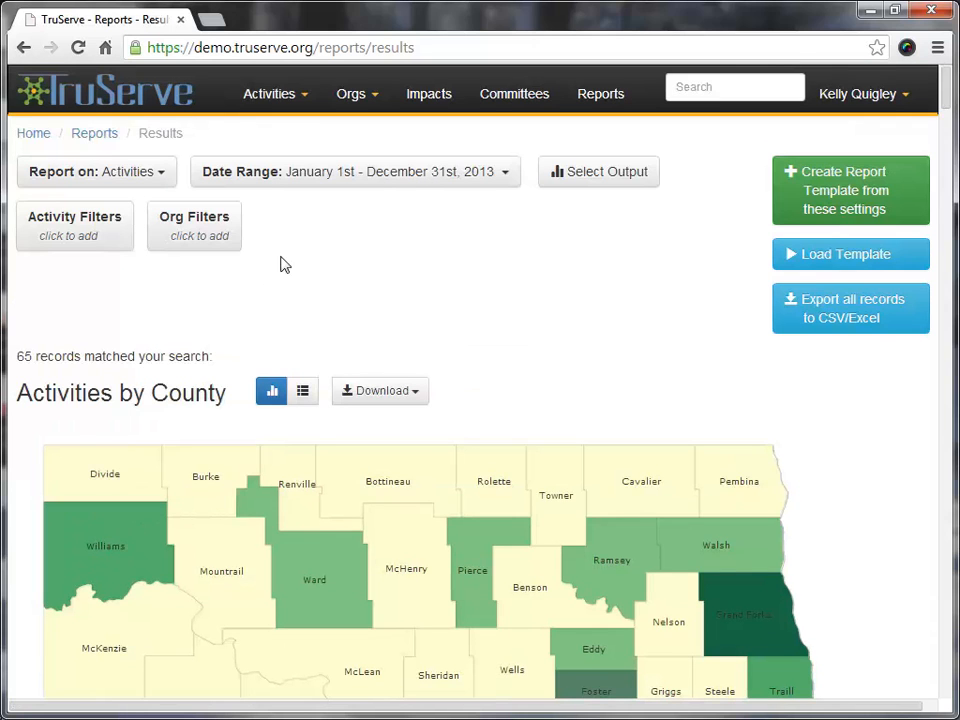